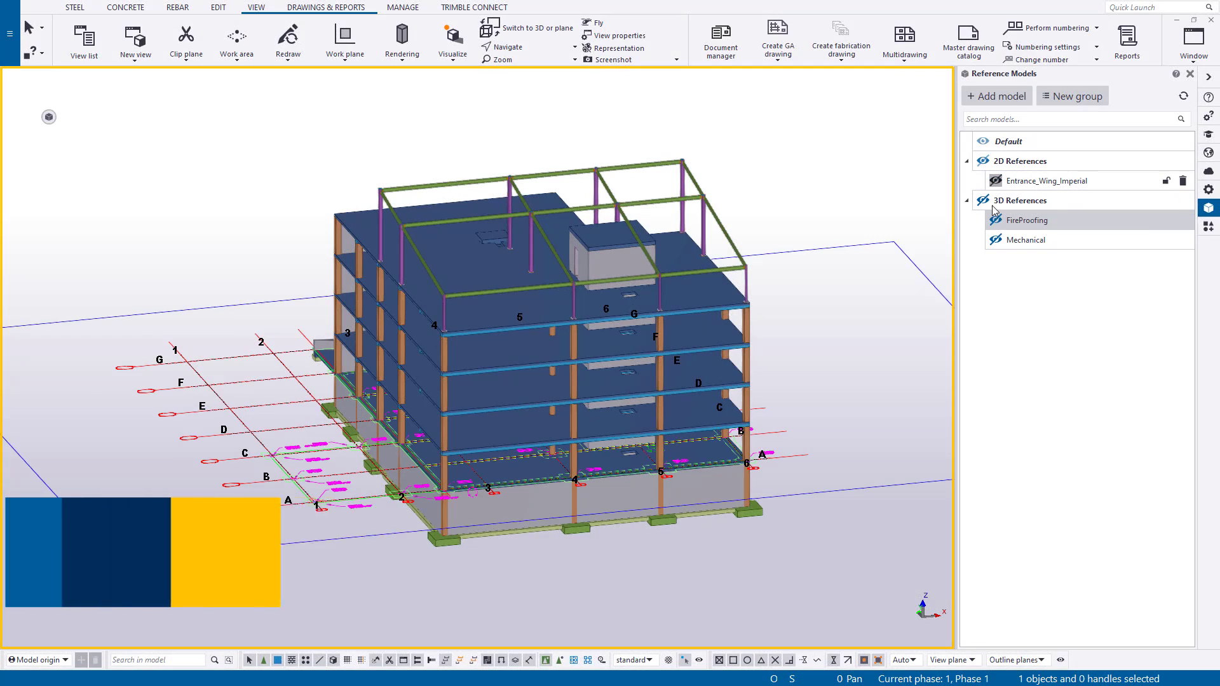
Make the FireProofing and Mechanical reference models visible in the 3D view.
click(996, 220)
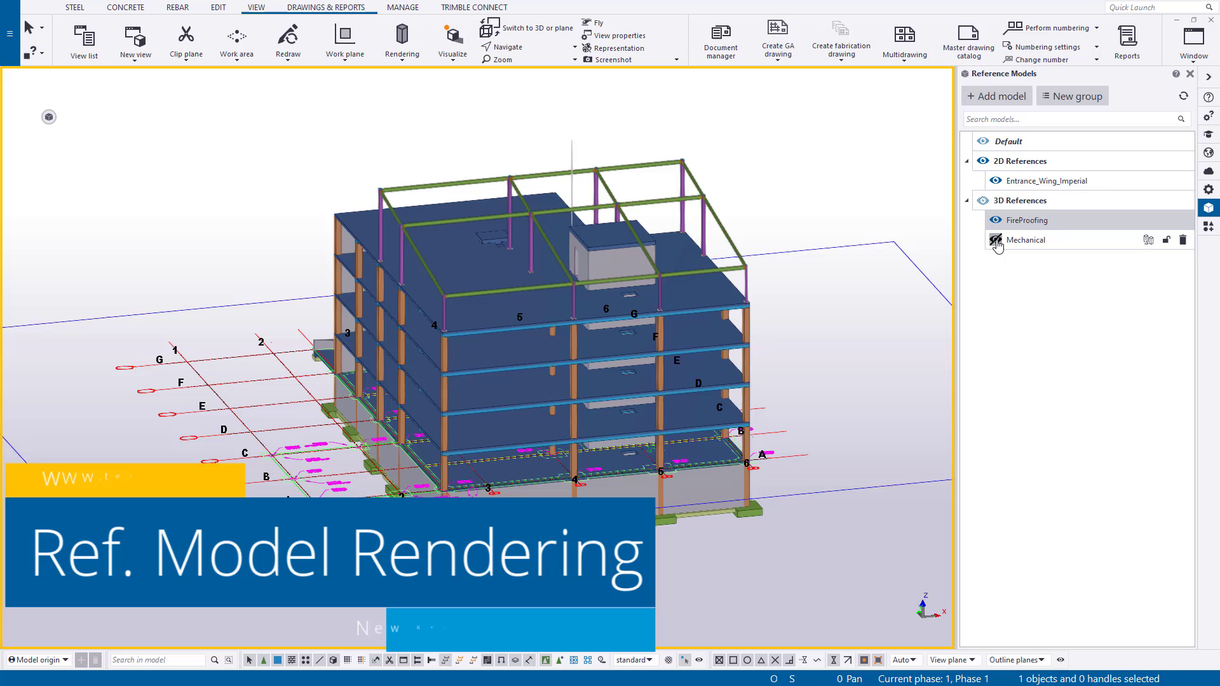
click(996, 240)
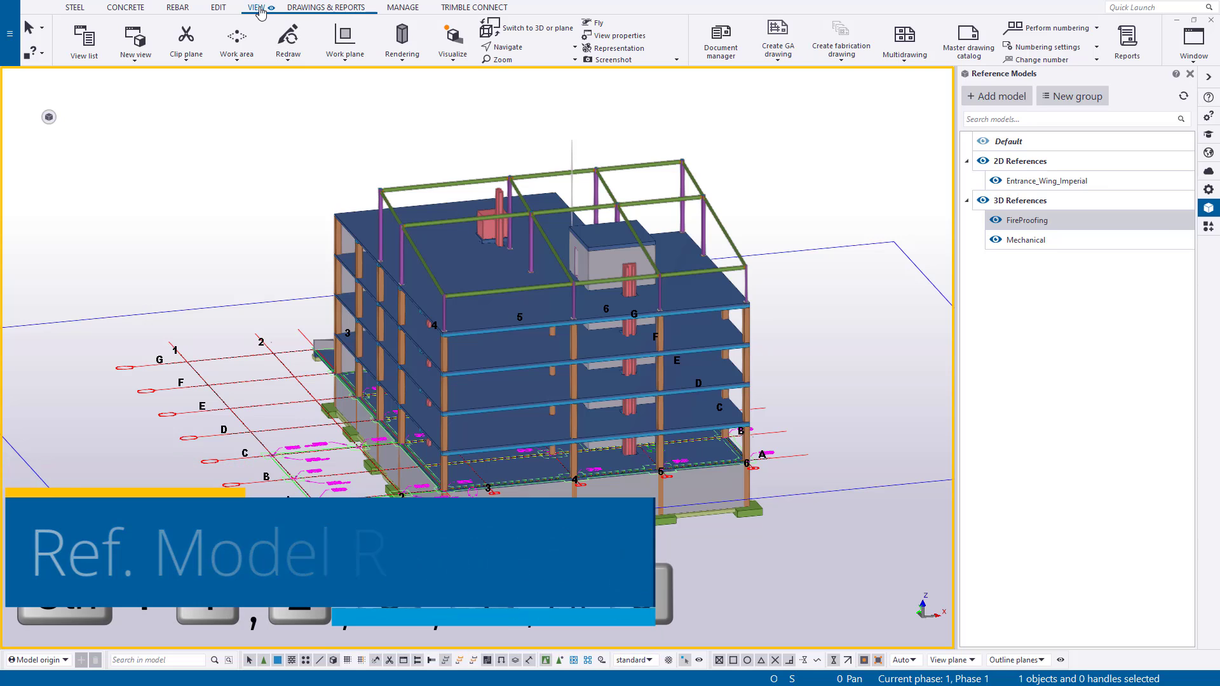
Render the model's parts and components as shaded wireframe so the reference models can be seen through them.
click(407, 56)
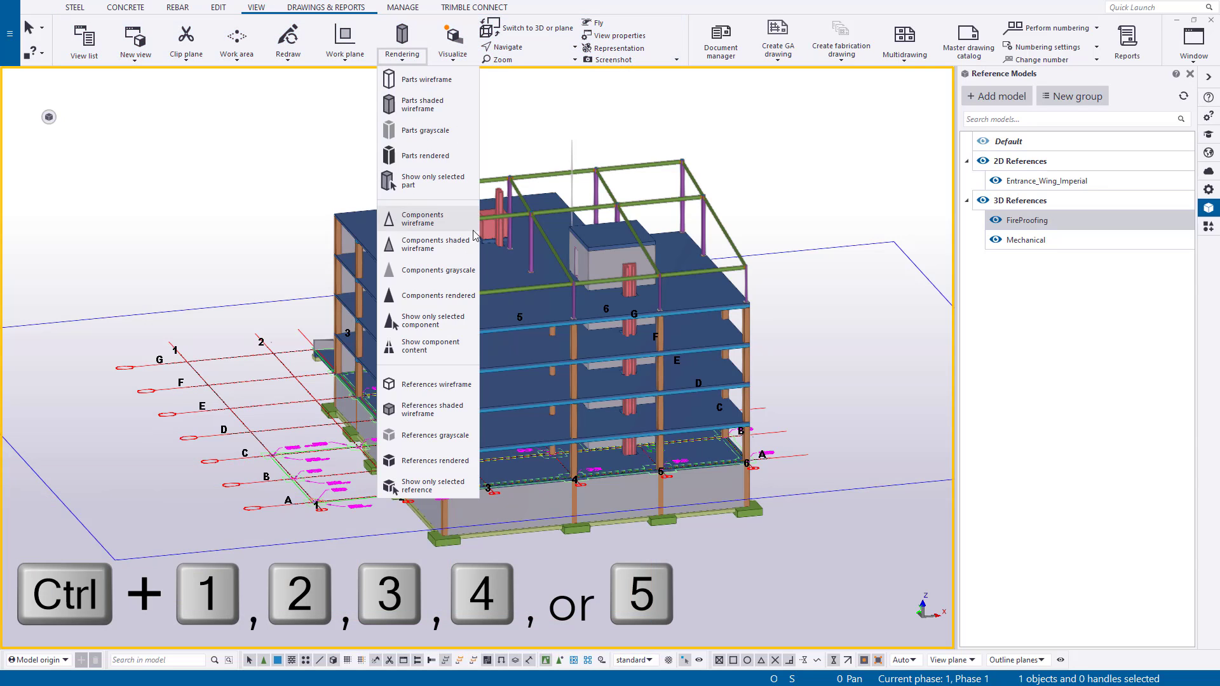
click(455, 397)
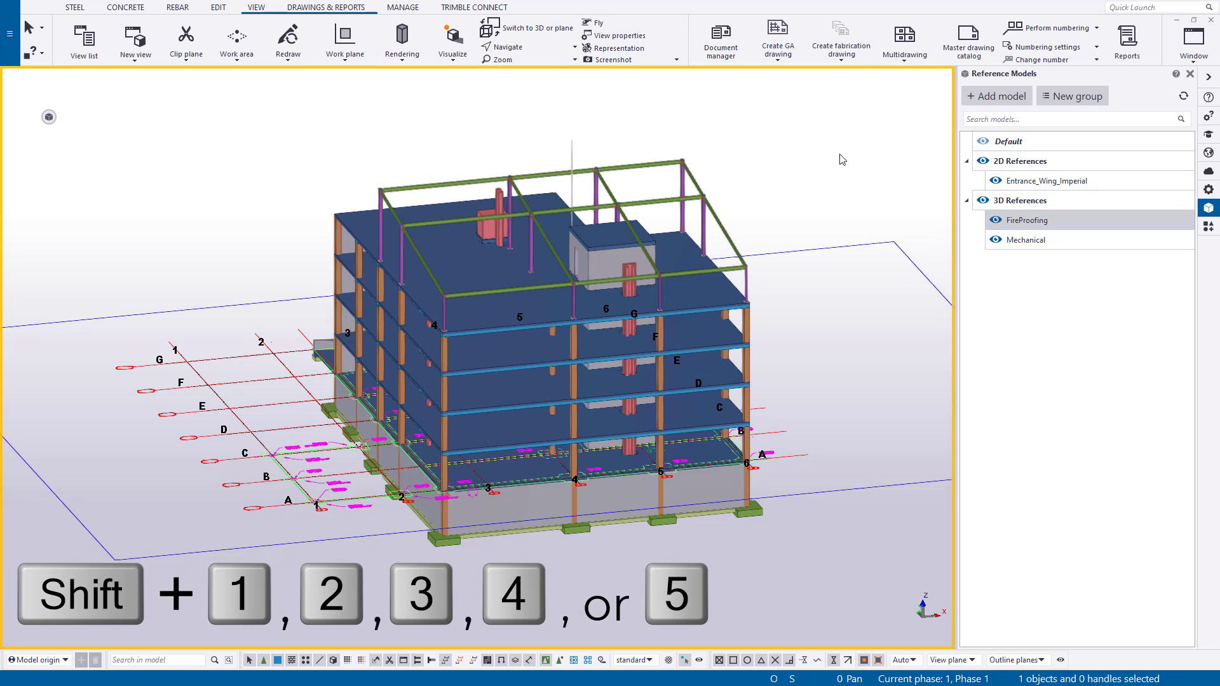
key(shift+2)
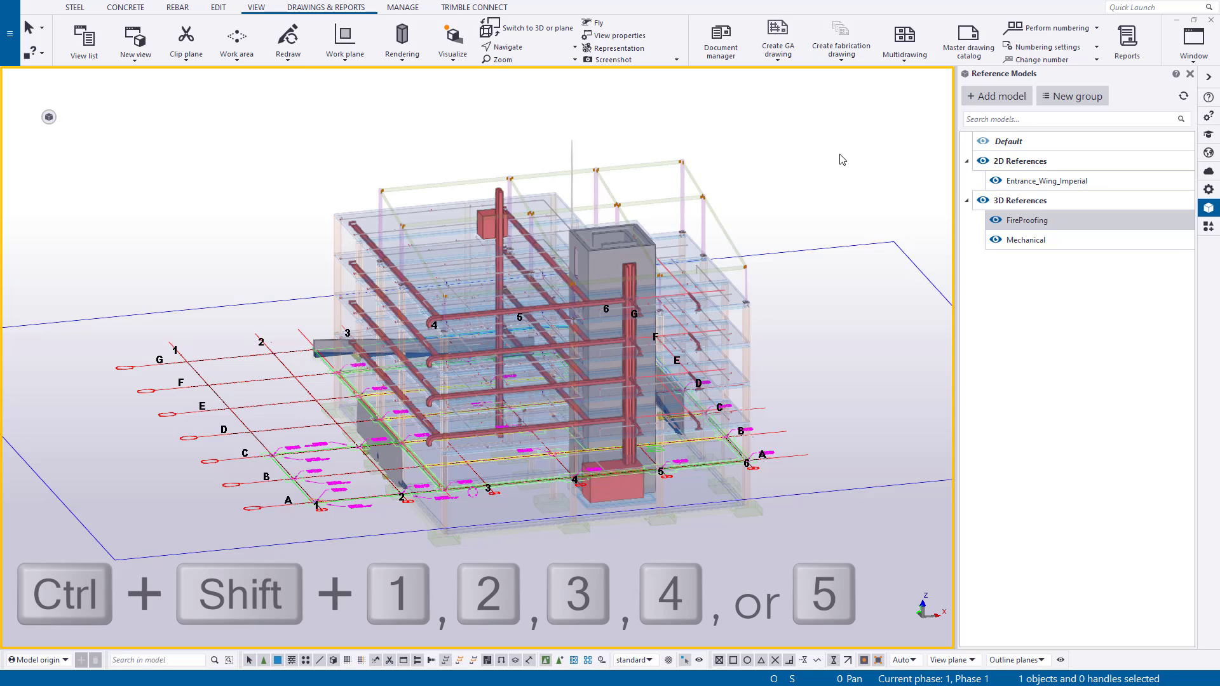
key(ctrl+shift+2)
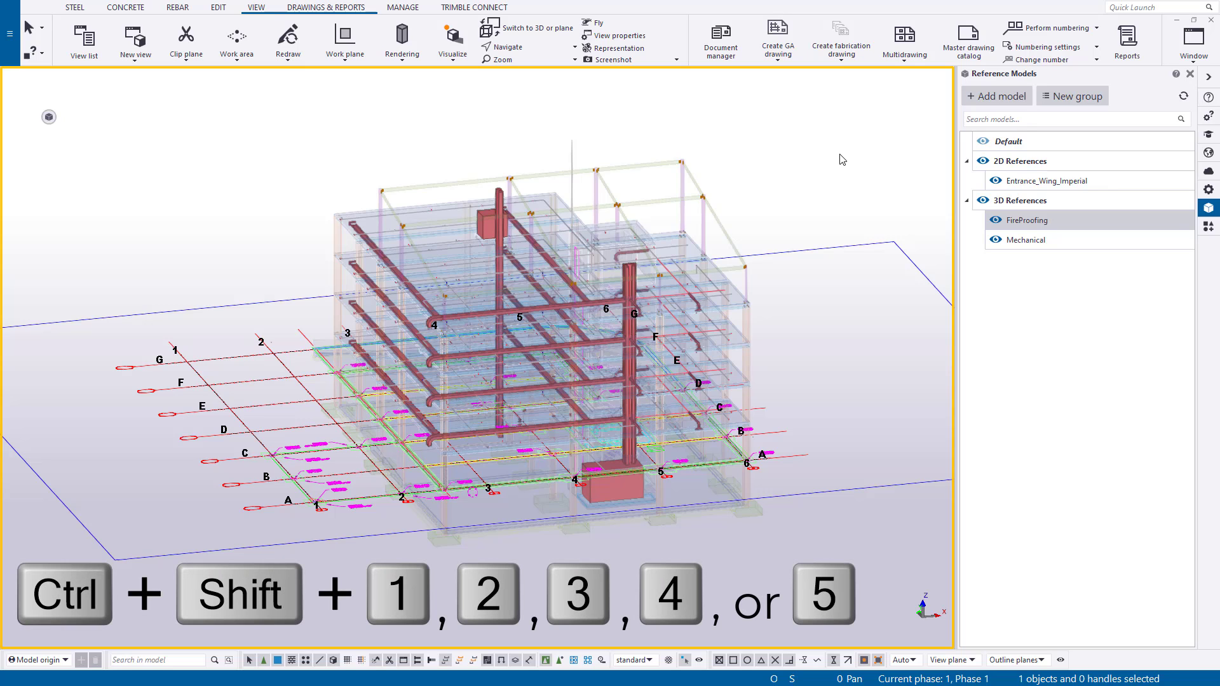
Cycle the reference models through the wireframe, shaded wireframe and grayscale rendering modes, finishing on rendered.
key(ctrl+shift+1)
key(ctrl+shift+4)
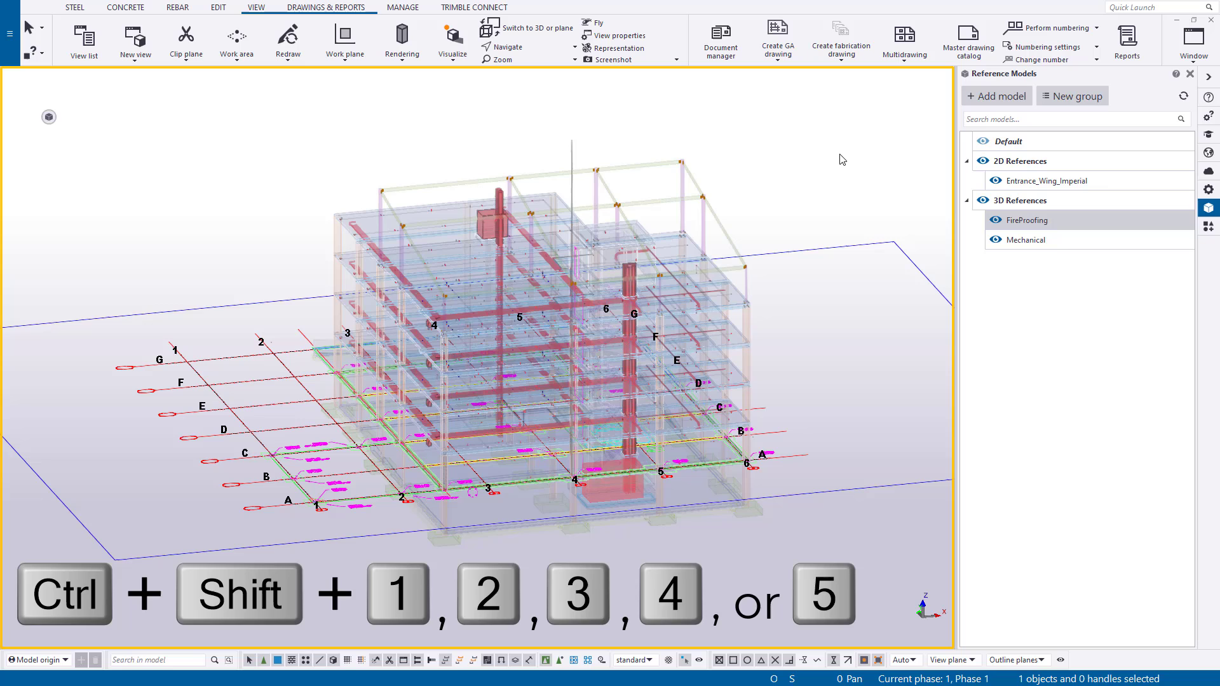
key(ctrl+shift+1)
key(ctrl+shift+2)
key(ctrl+shift+3)
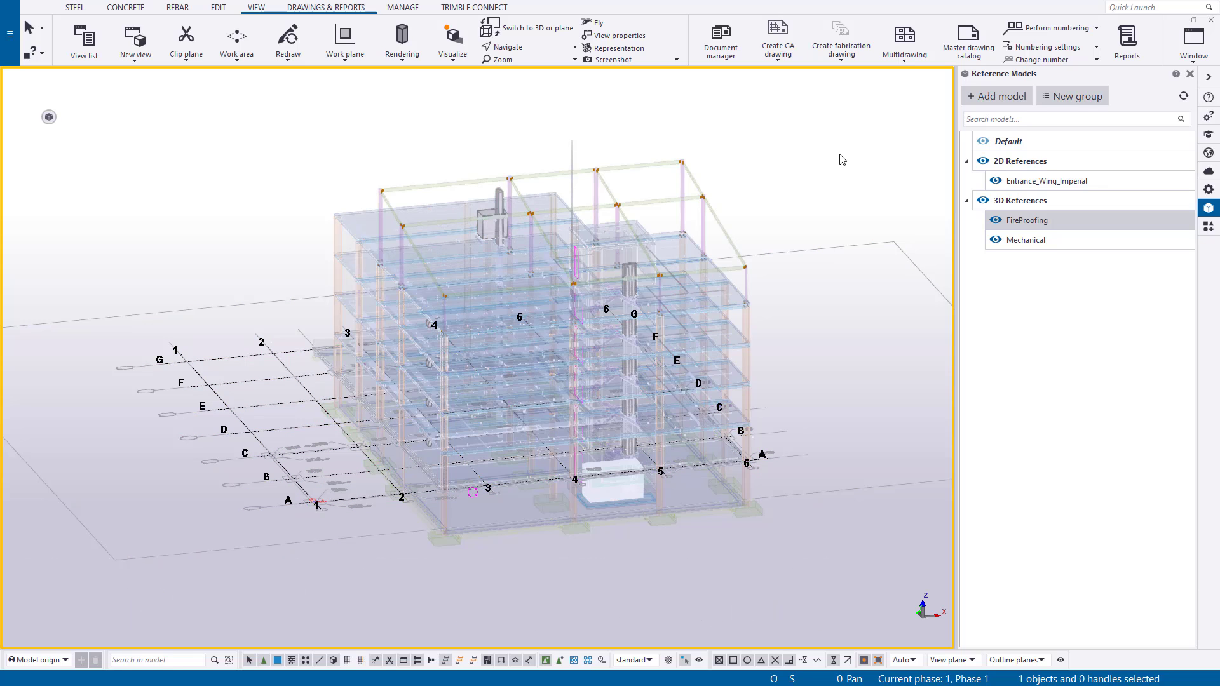
key(ctrl+shift+4)
key(ctrl+shift+1)
key(ctrl+shift+4)
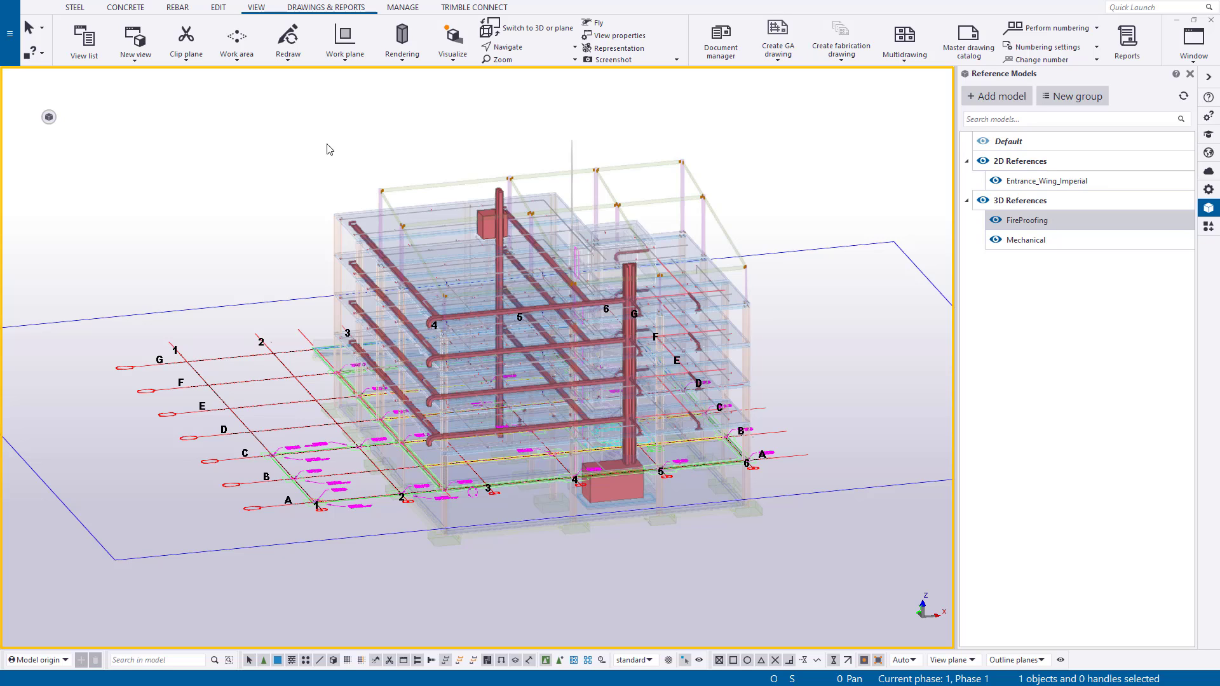
Open the keyboard shortcuts settings and filter the modeling commands by "references".
click(10, 54)
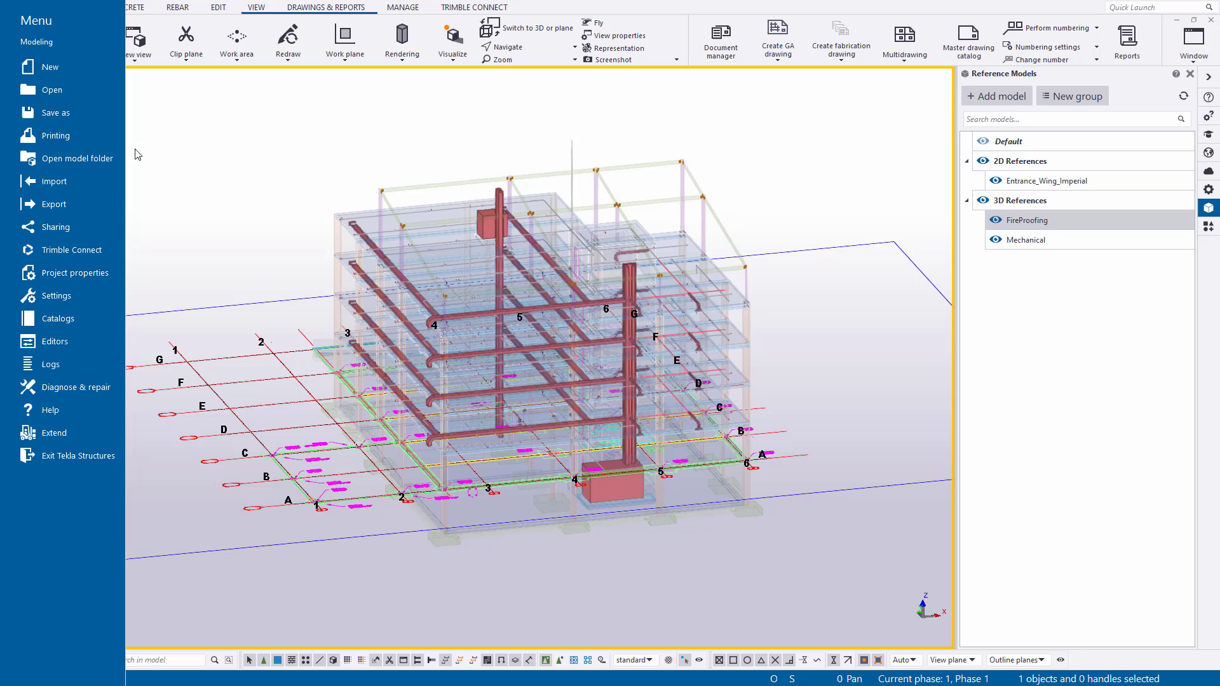
click(87, 296)
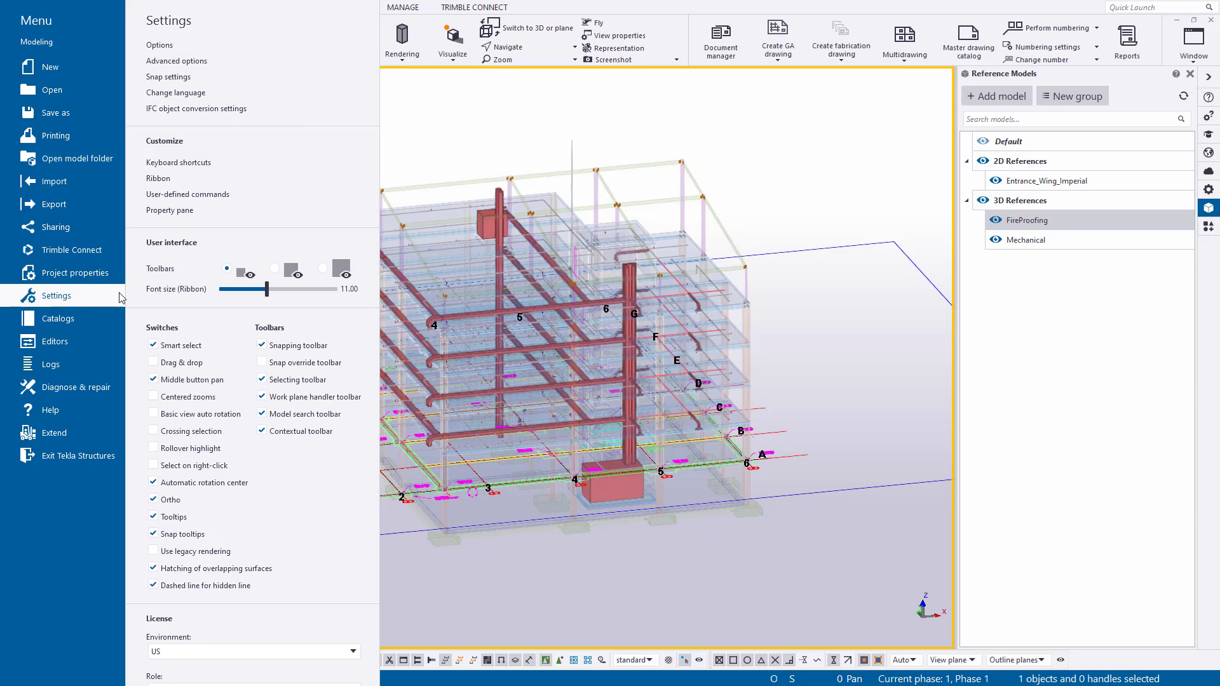
click(287, 165)
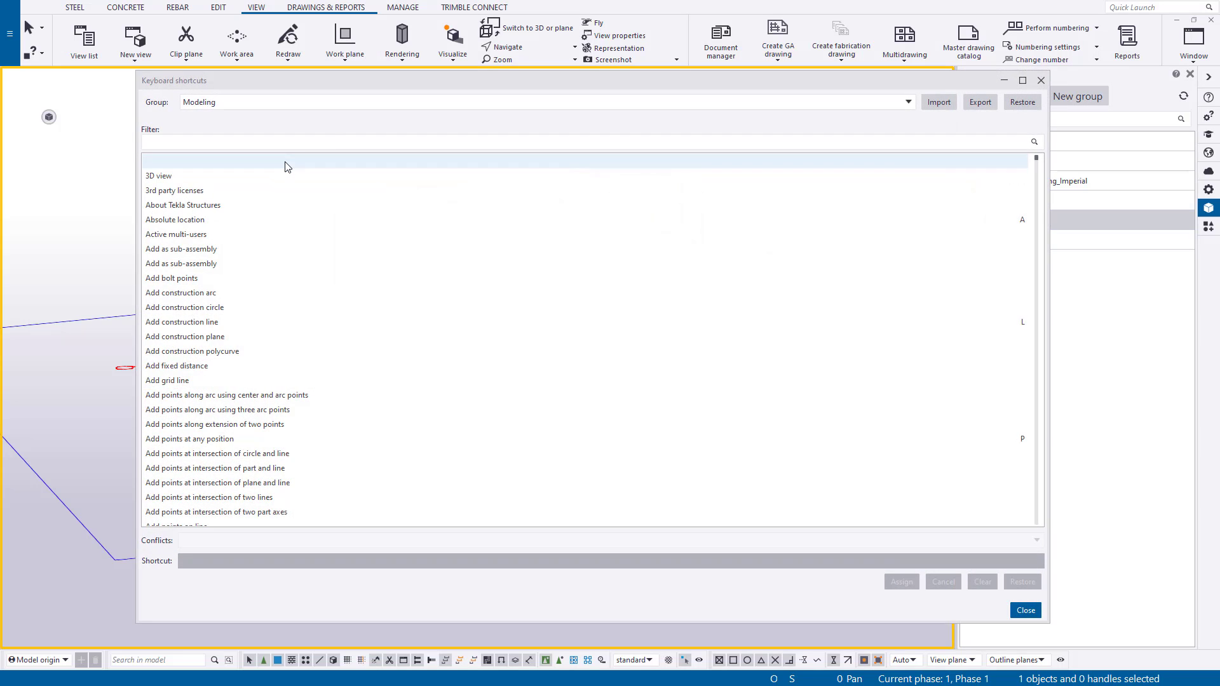
click(275, 140)
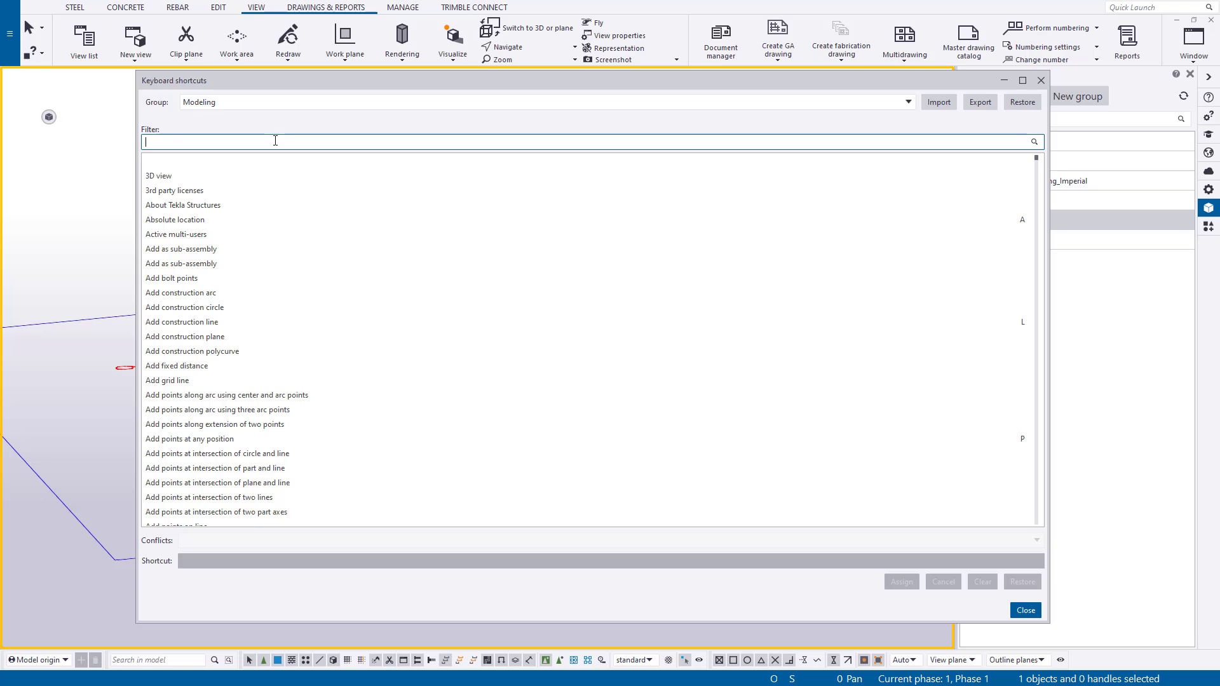
text(referenc)
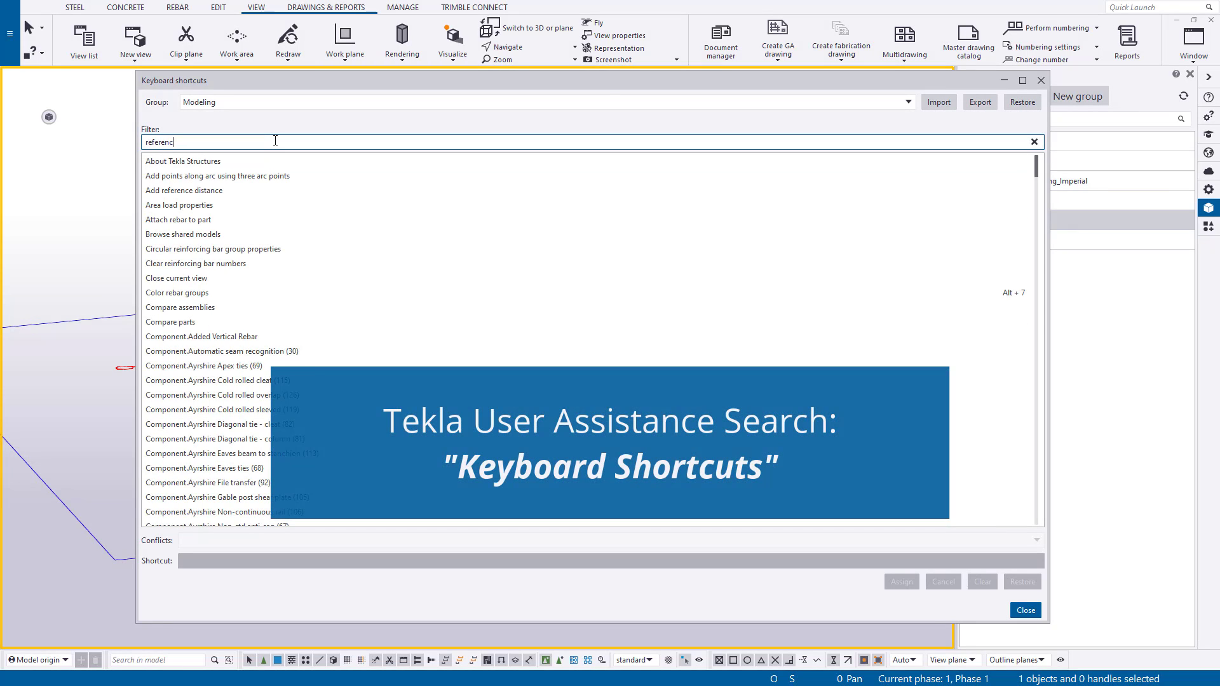
text(es)
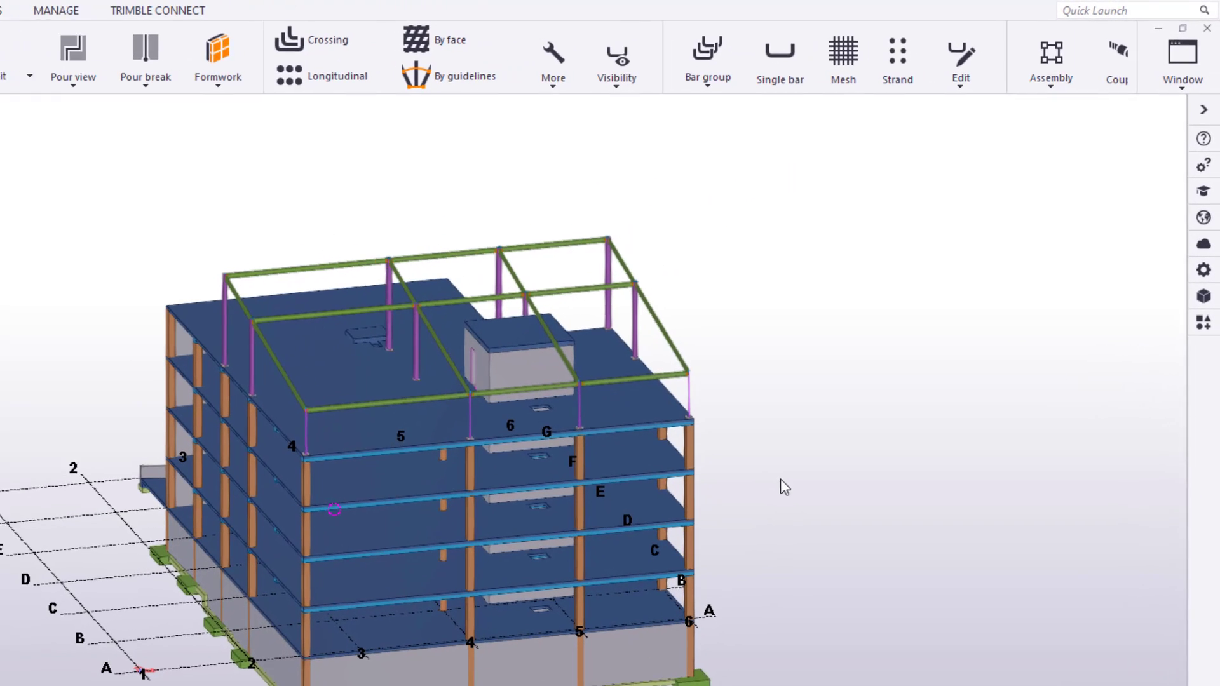
Search the commands for "Pour Break", start Create pour break using multiple points, read its Instructor guidance, and leave the command.
click(1137, 14)
text(Pour Break)
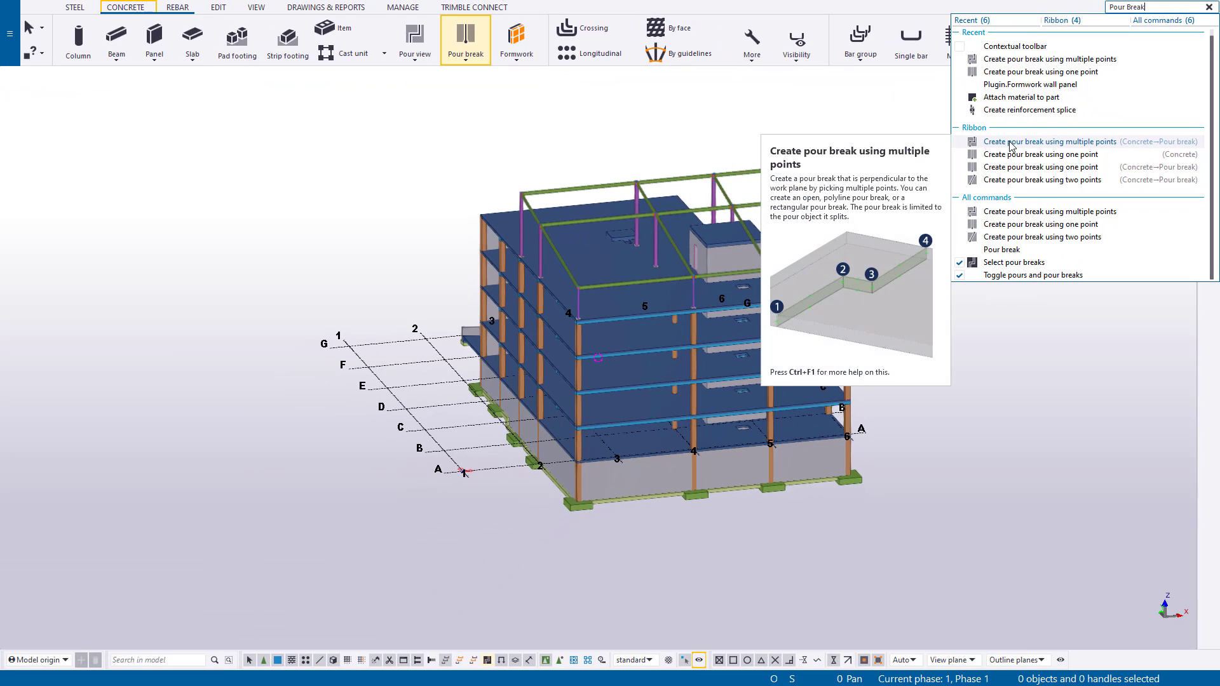
click(1012, 142)
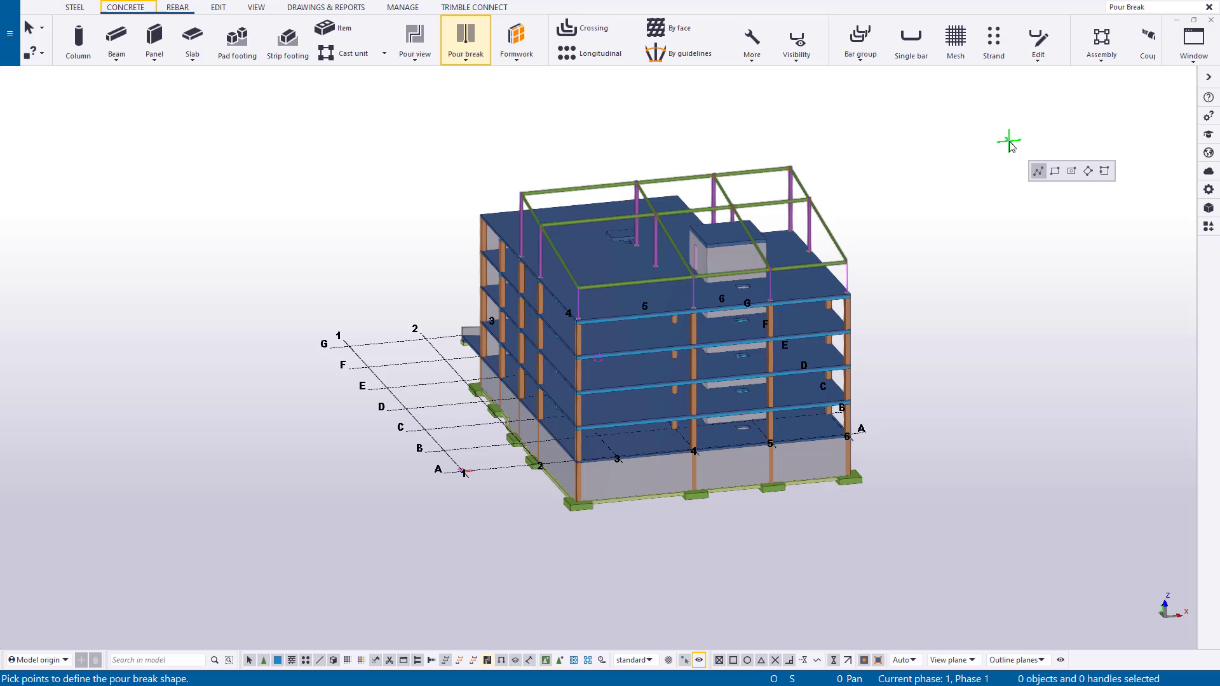
click(1209, 135)
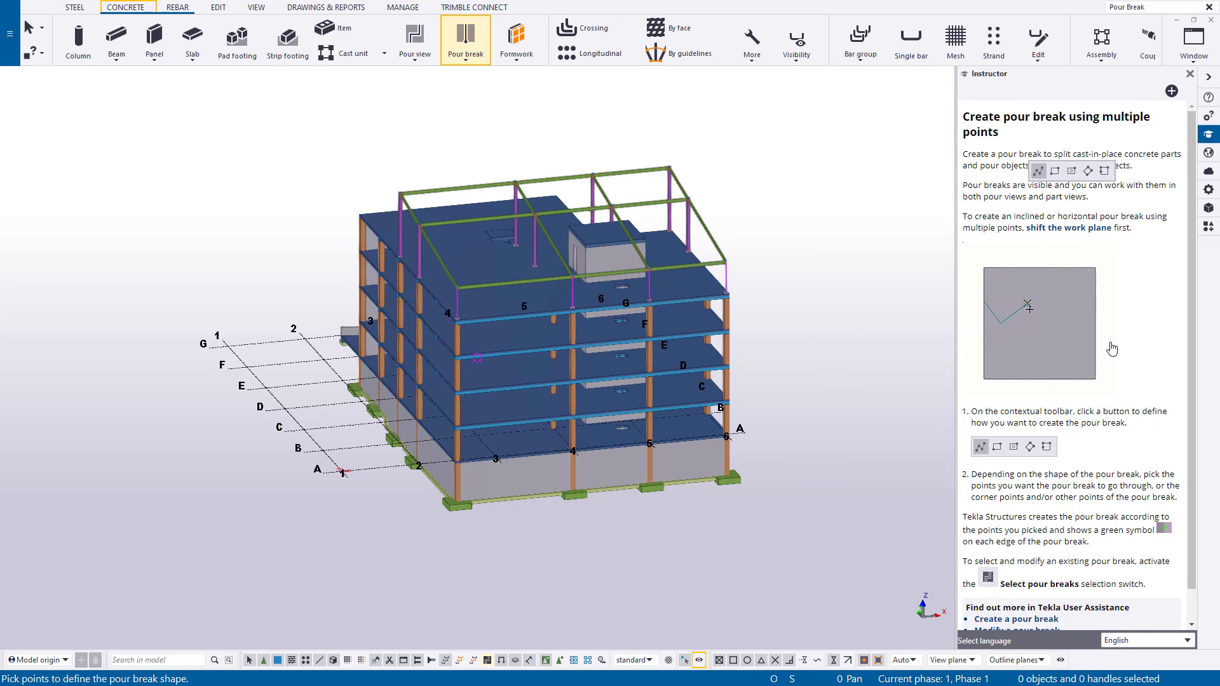
scroll(1042, 572, down, 1)
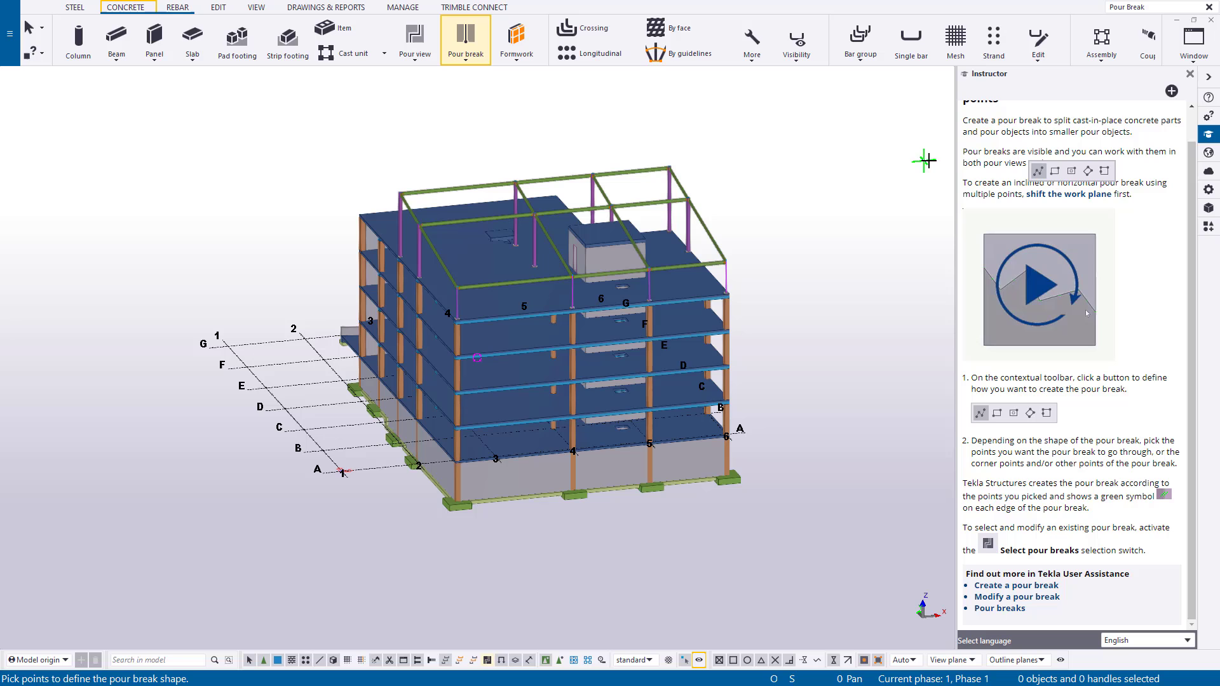
click(1190, 73)
right_click(929, 122)
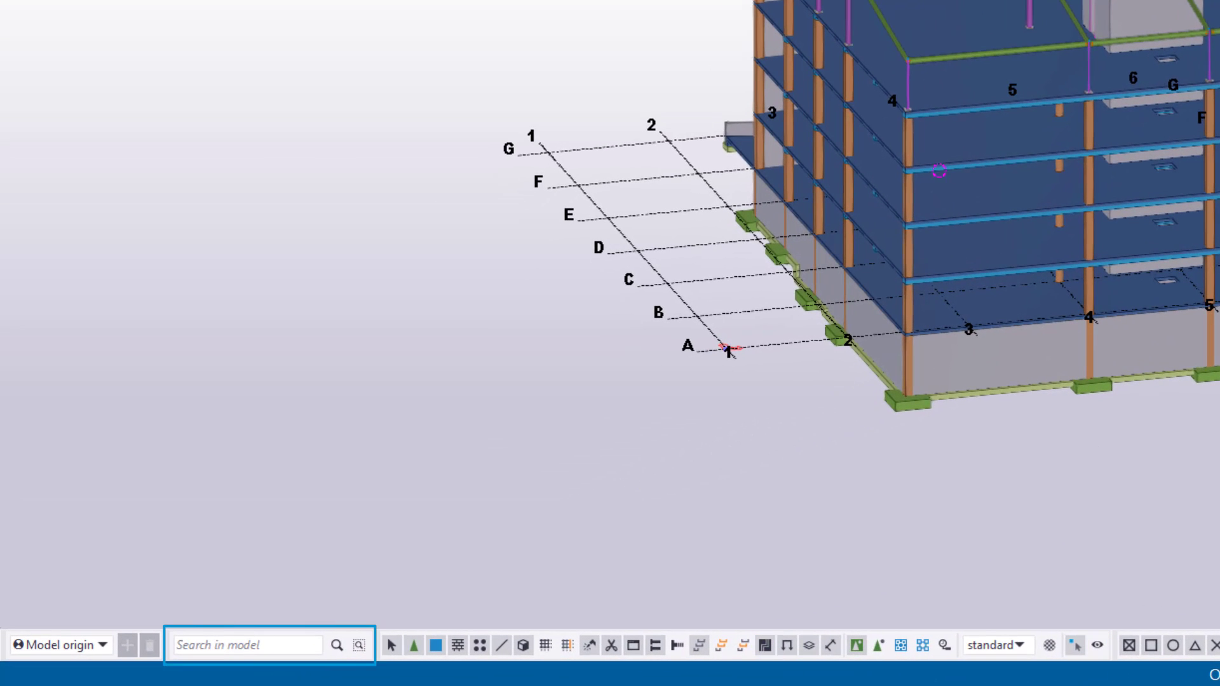
Search the model for "pad footing" to select all matching objects.
click(254, 644)
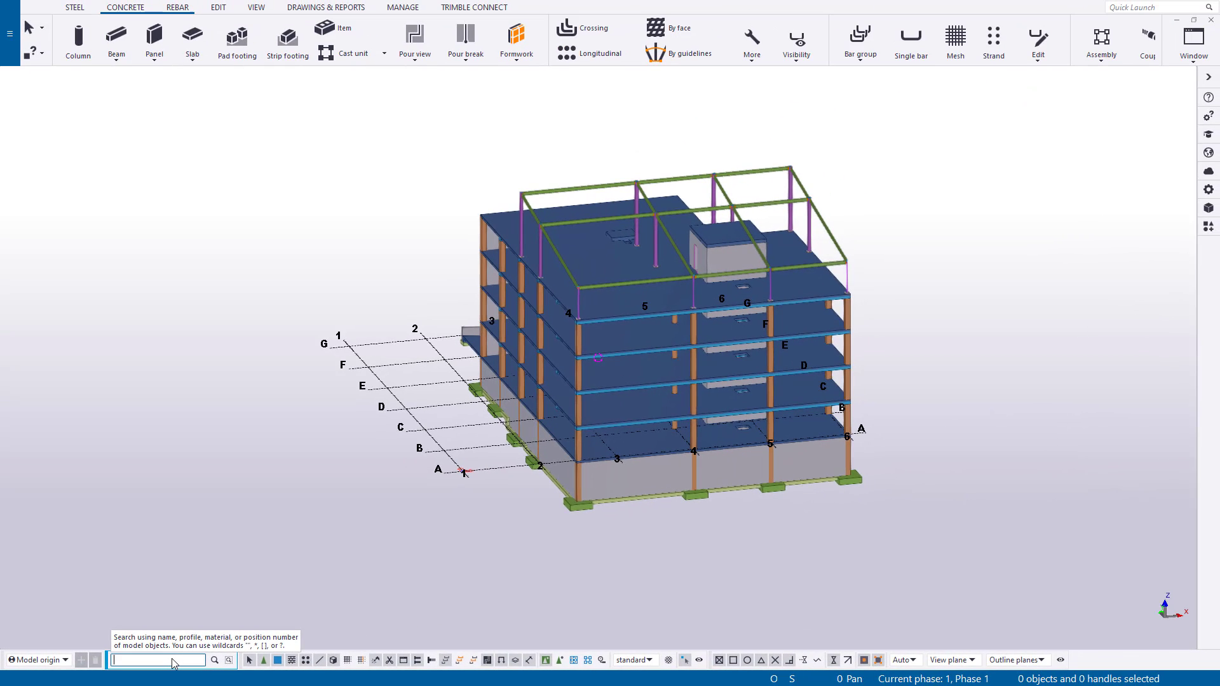
text(pad footing)
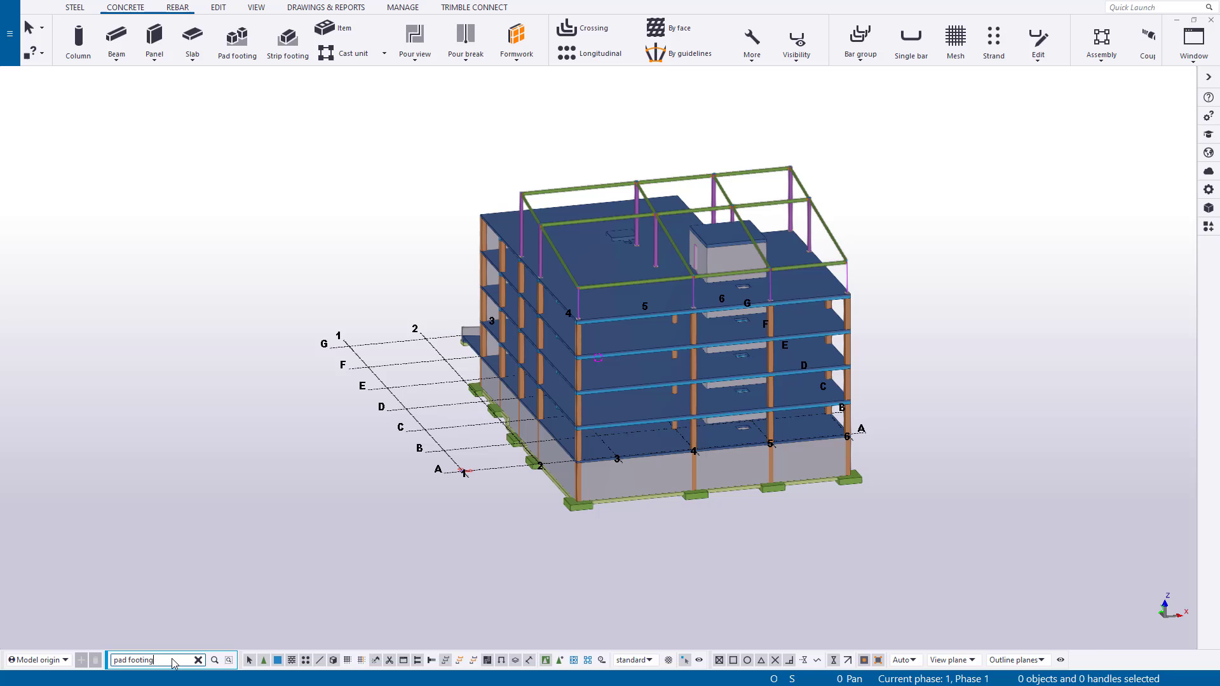
key(Return)
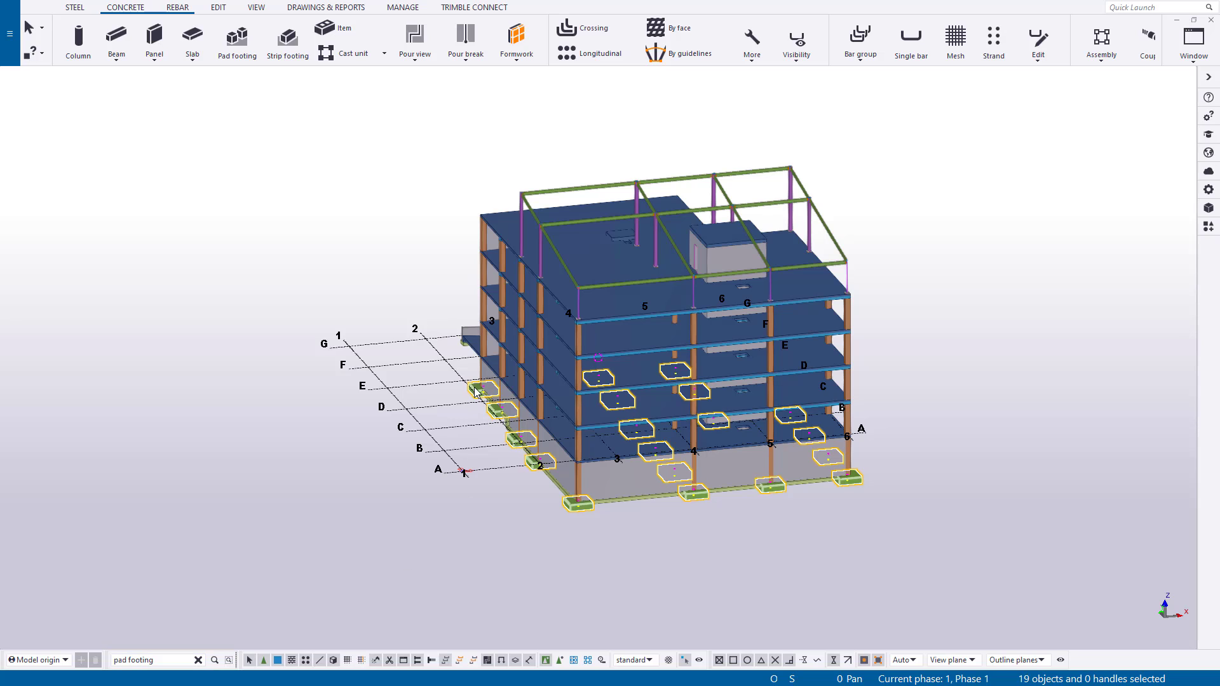
Start the concrete beam command and load the saved Cip_Pier_Cap properties for it.
click(1209, 190)
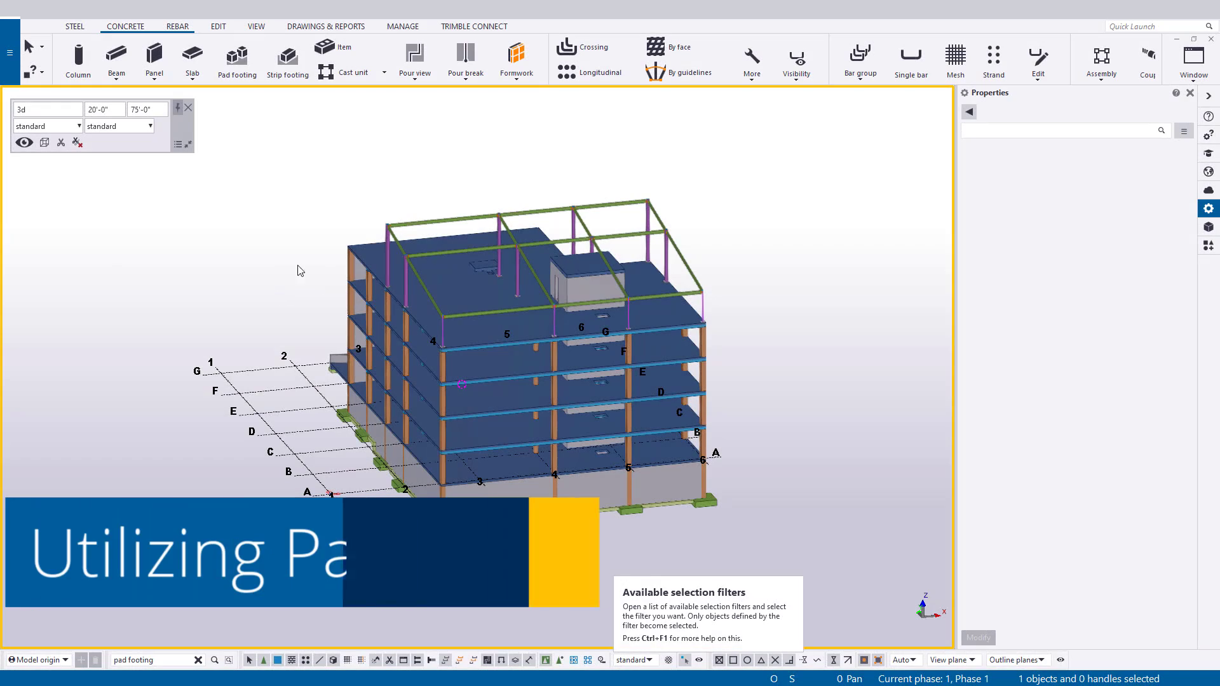
click(112, 54)
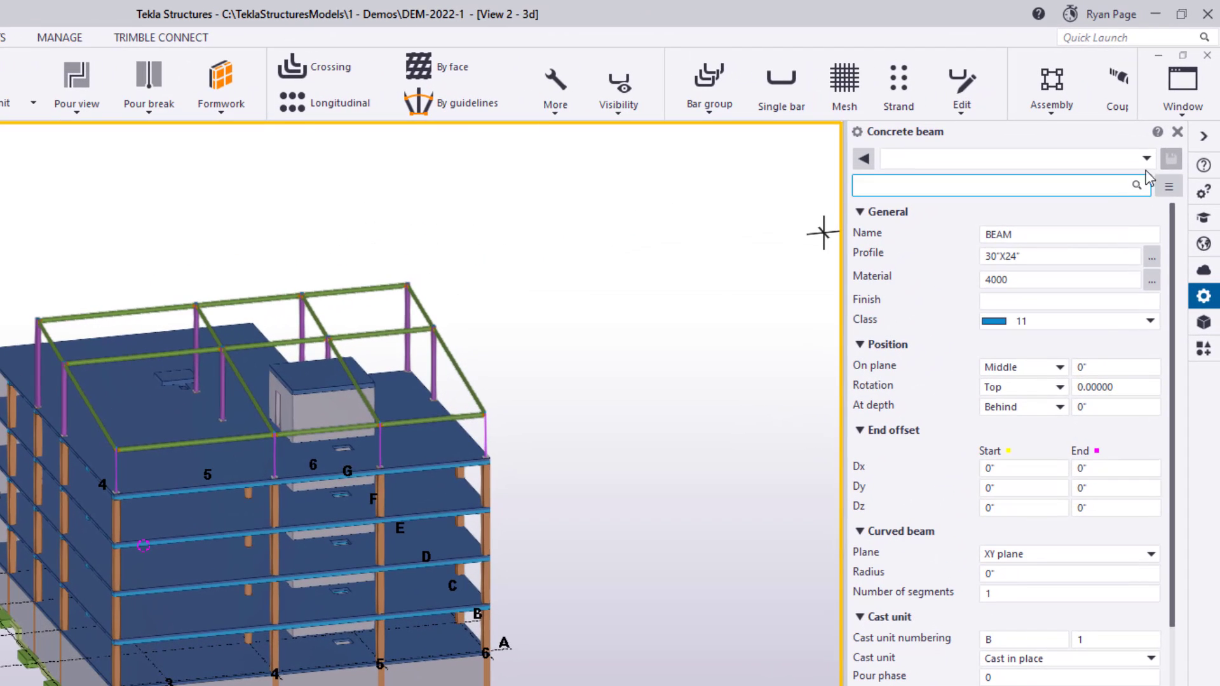
click(1153, 143)
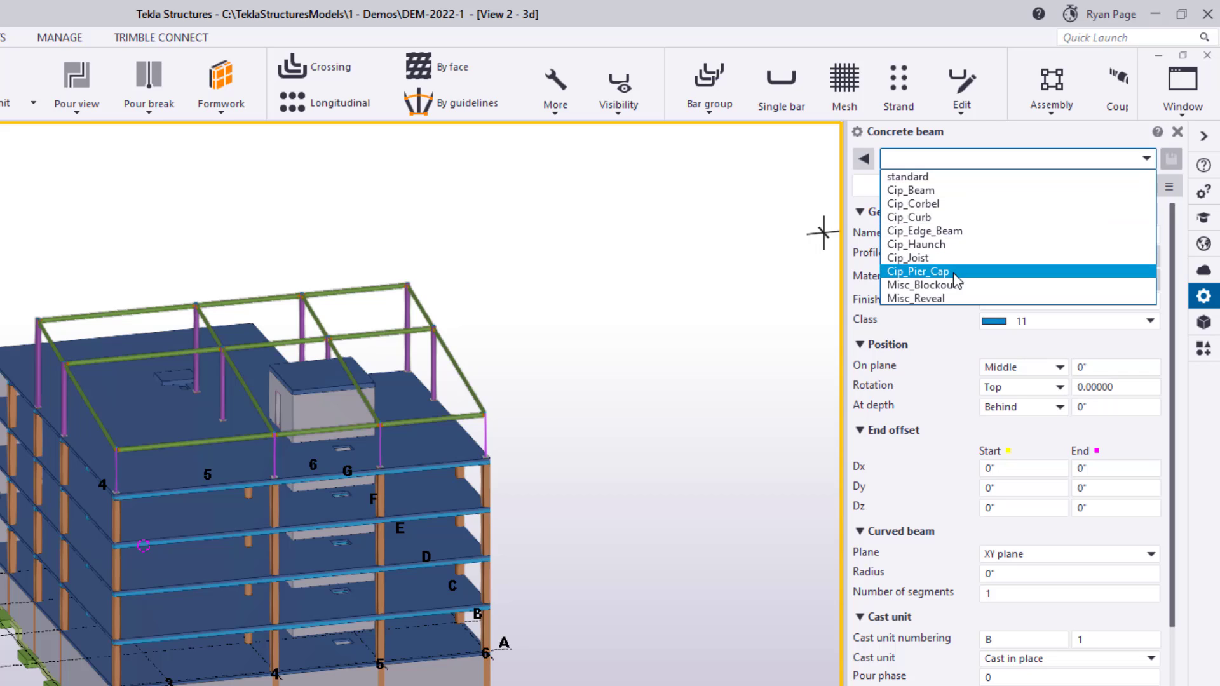
click(928, 271)
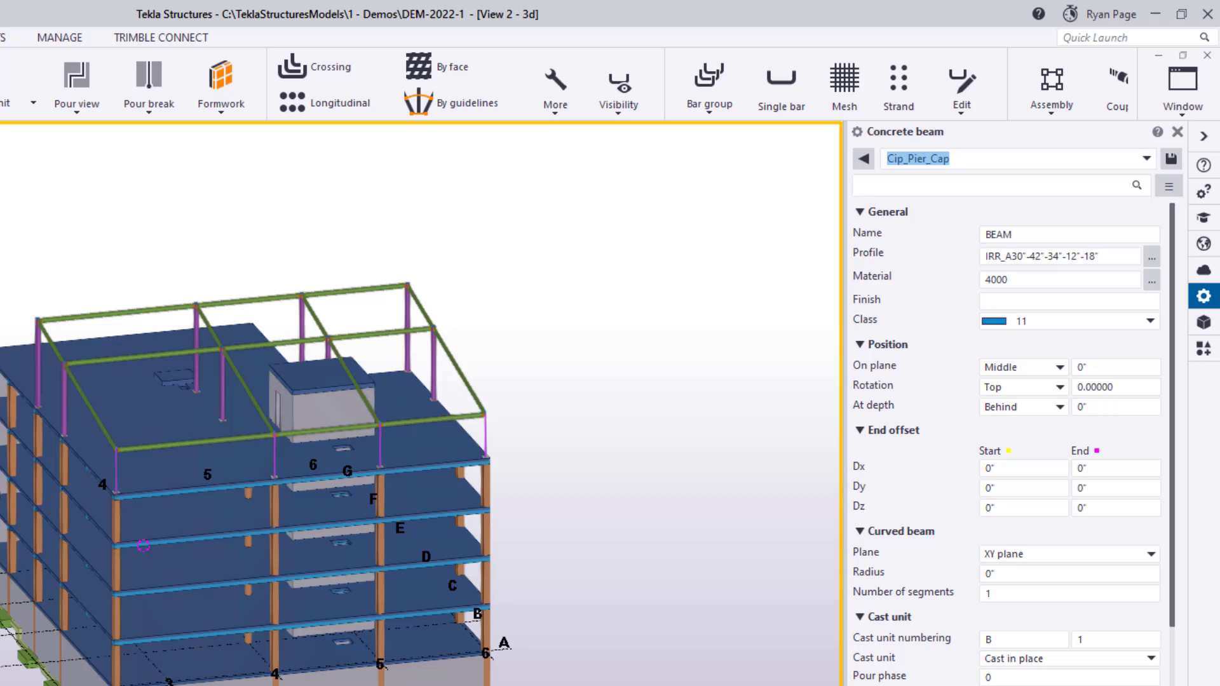
Place a concrete column at grid intersection F/1 using the saved Cip_Round_Column properties.
click(1147, 158)
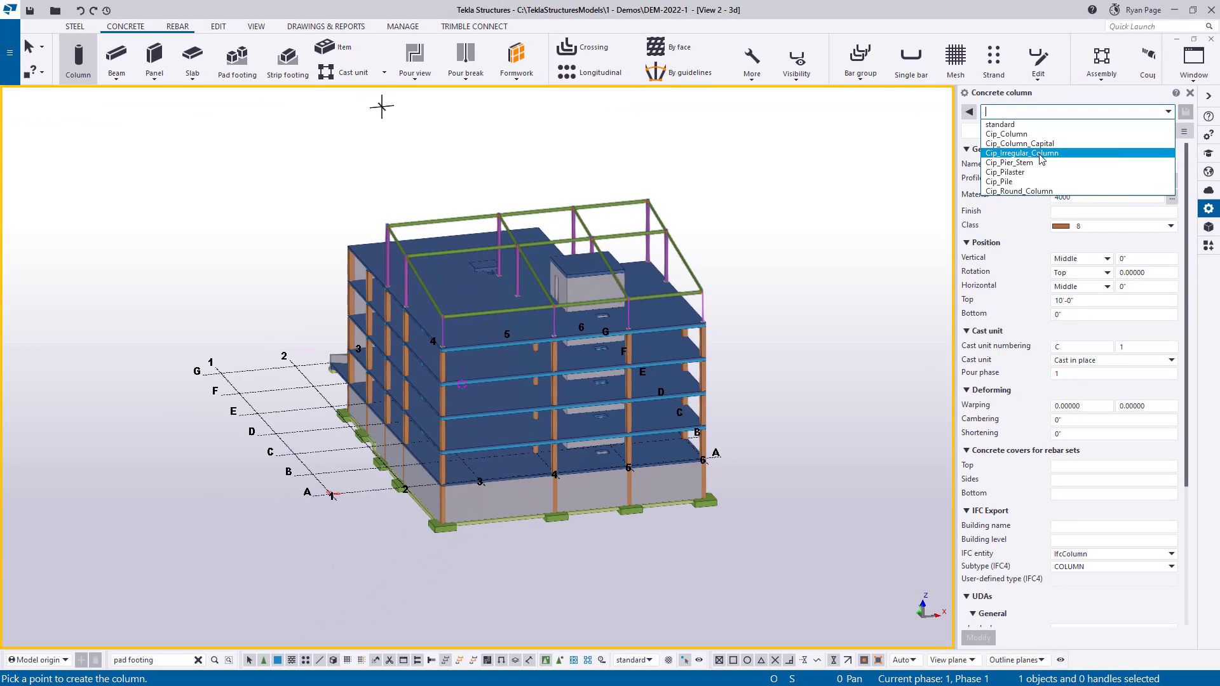
click(1040, 191)
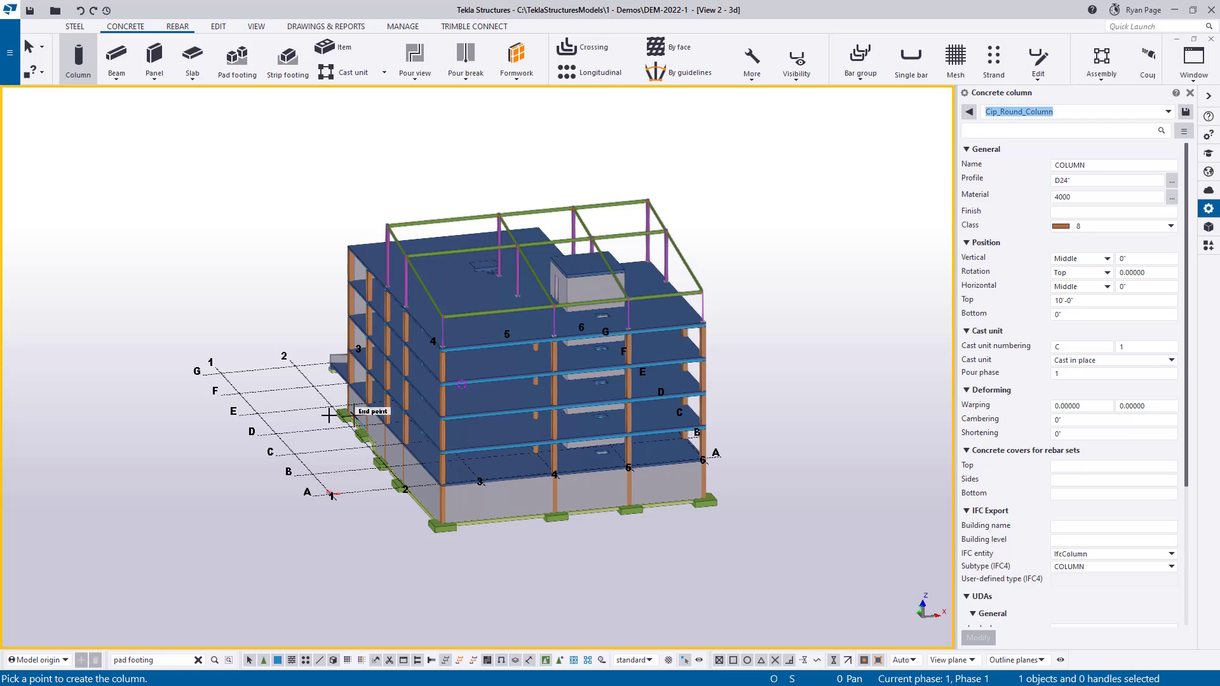
click(239, 393)
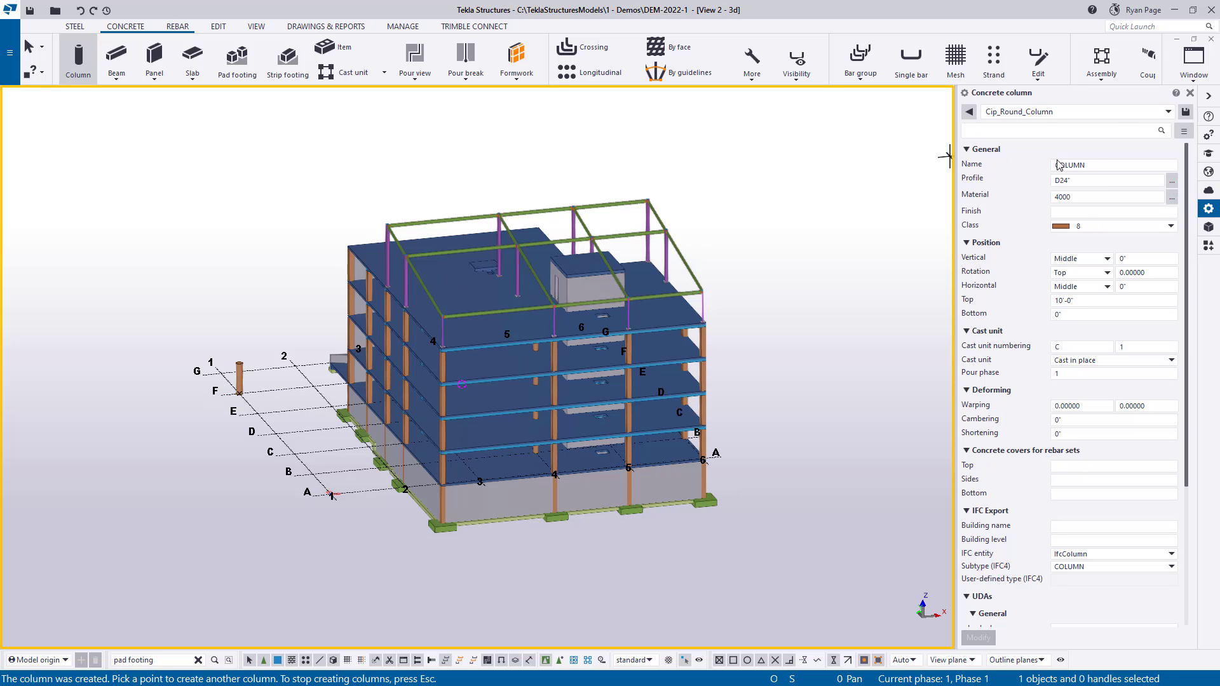
Place another concrete column at grid intersection E/1 using the saved Cip_Column properties, and end the column command.
click(1145, 120)
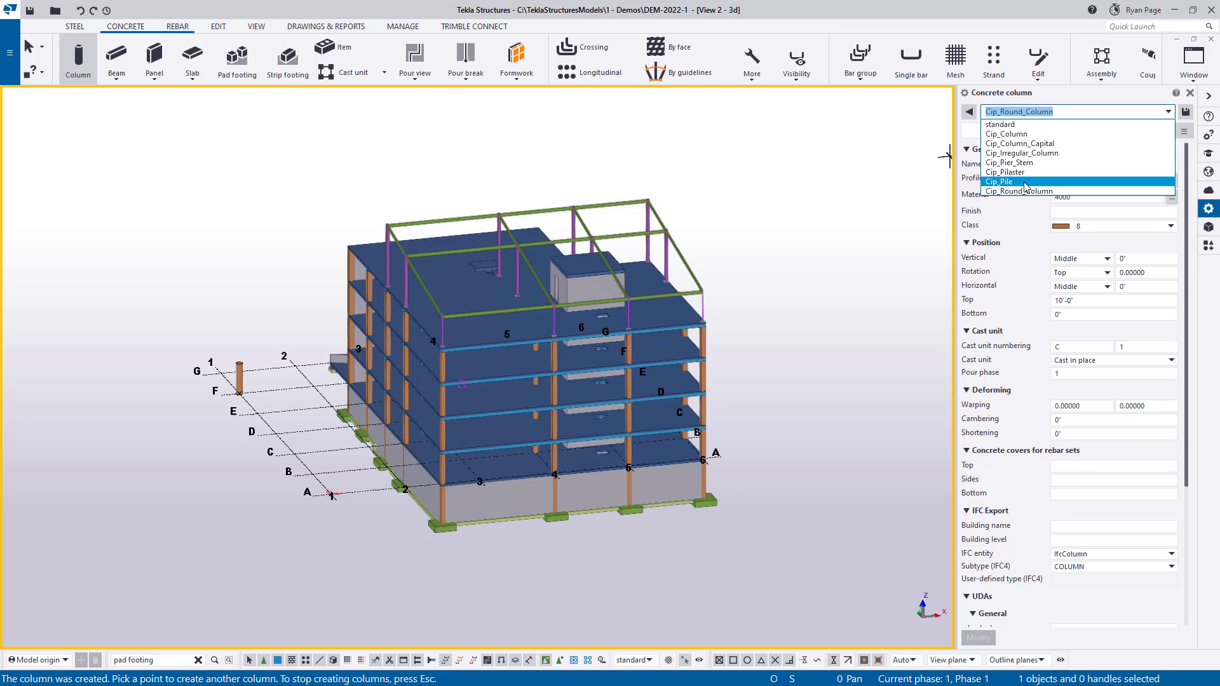
click(1017, 134)
click(257, 412)
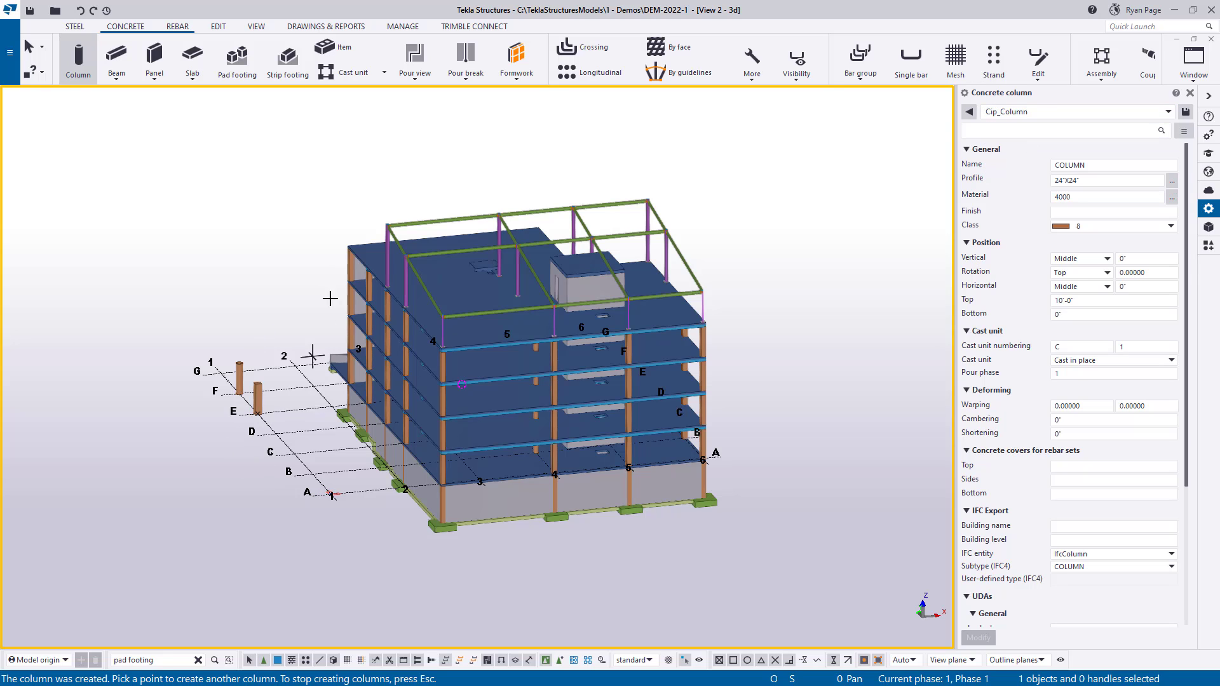
right_click(335, 234)
click(365, 247)
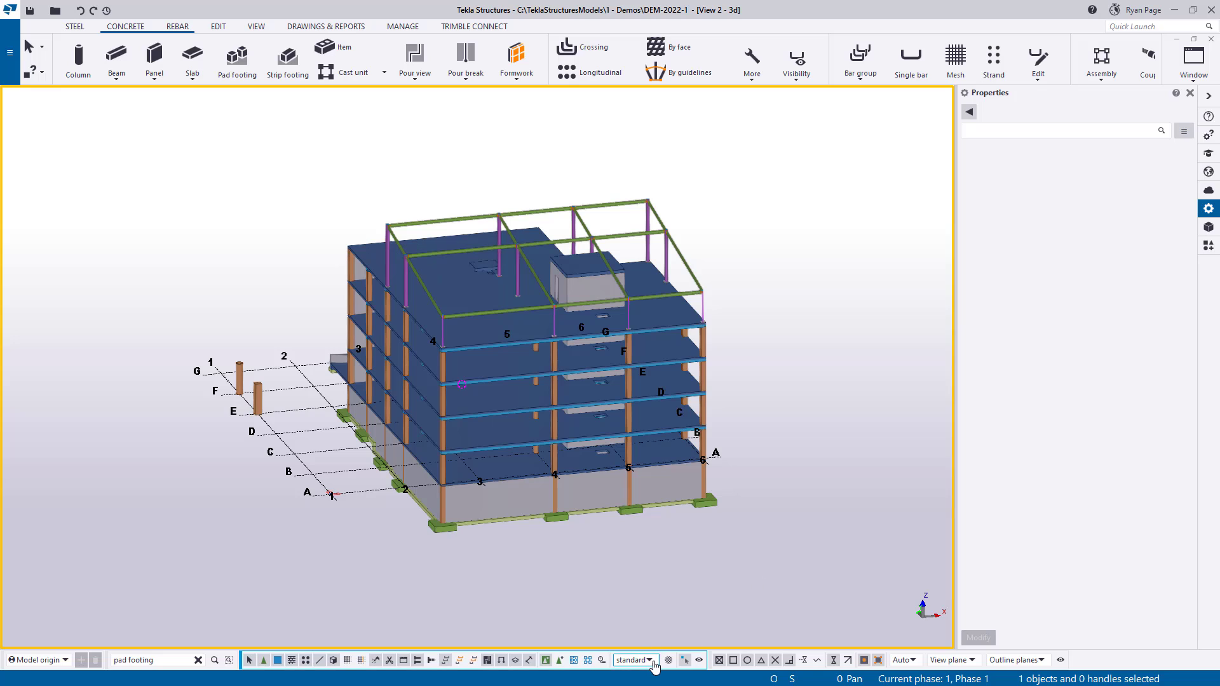
Set the active selection filter to Cip_RoundColumn.
click(653, 662)
scroll(701, 470, down, 1)
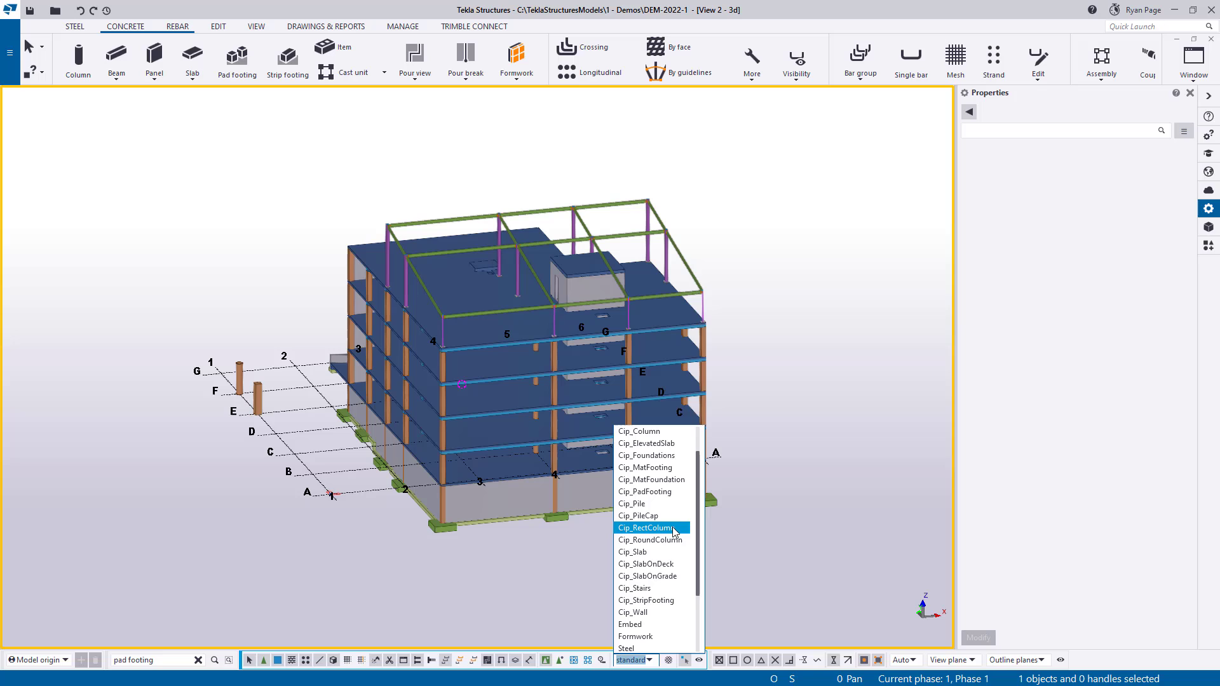
click(654, 540)
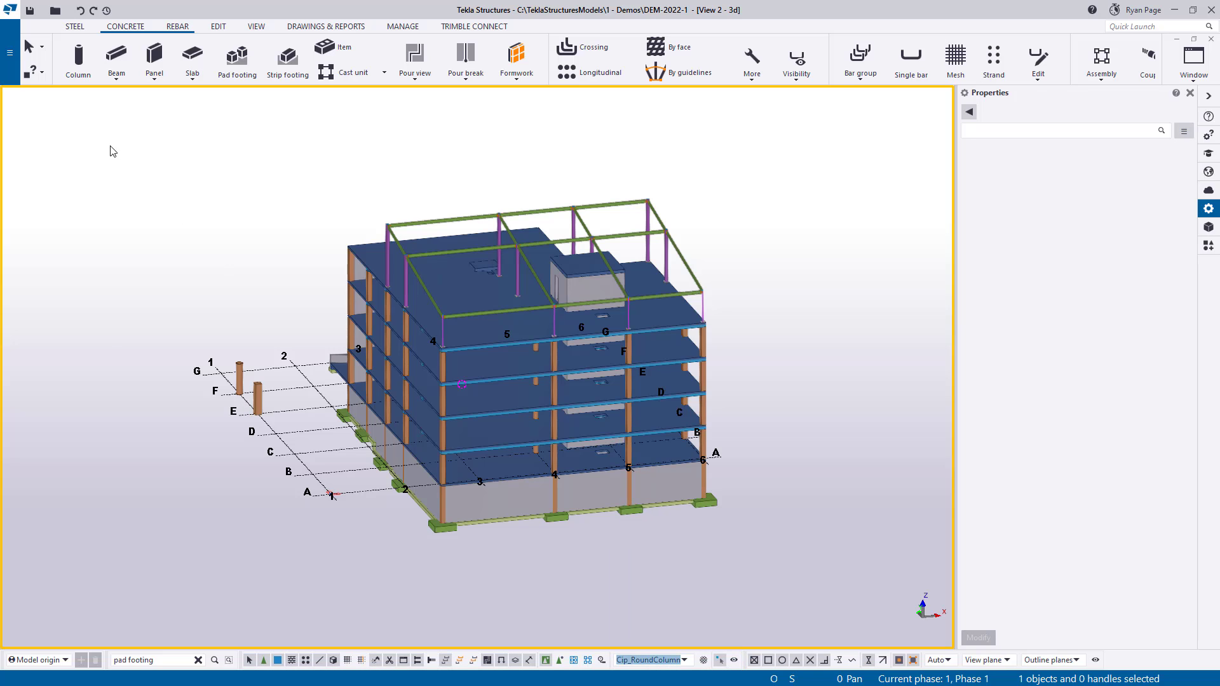
Window-select across the whole model with the round-column filter, then switch the selection filter to Cip_RectColumn and window-select the model again.
drag(110, 150, 797, 587)
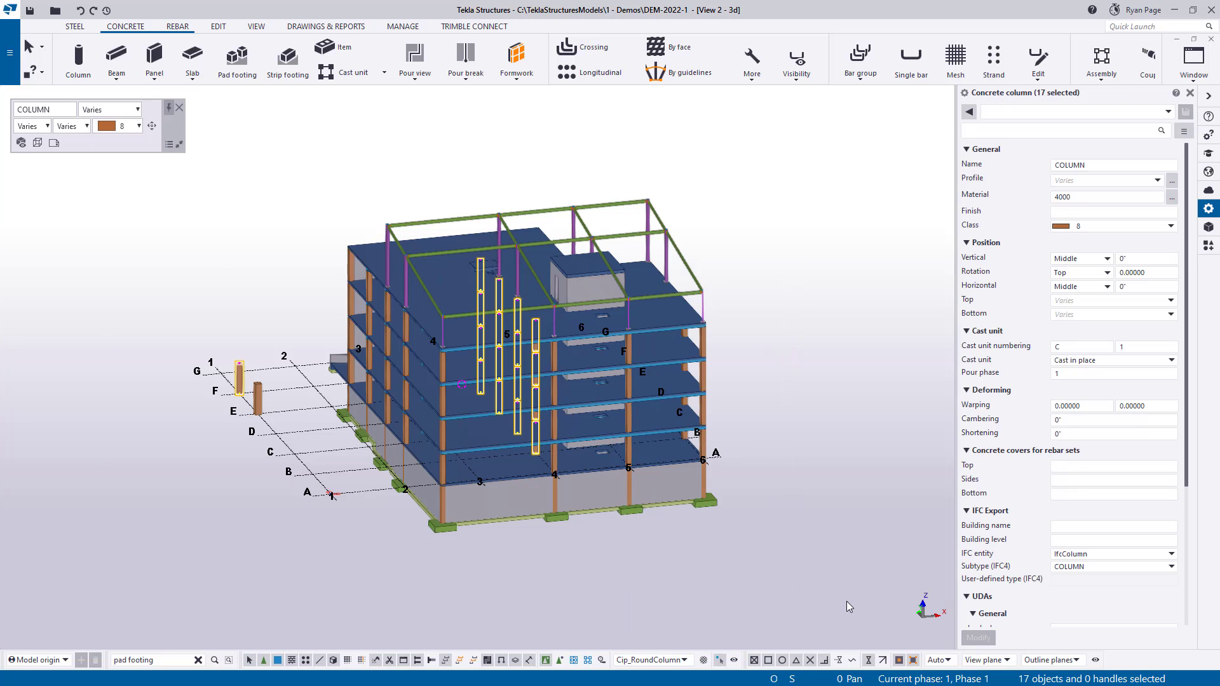
click(667, 659)
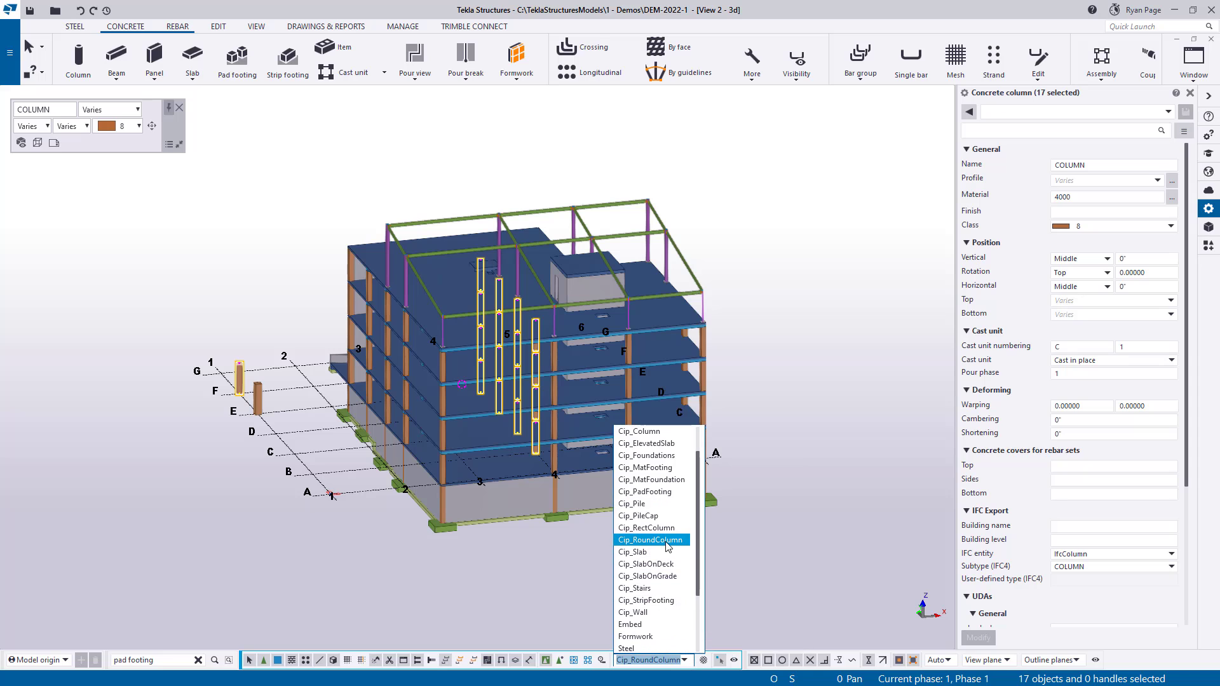
click(661, 528)
drag(157, 171, 799, 591)
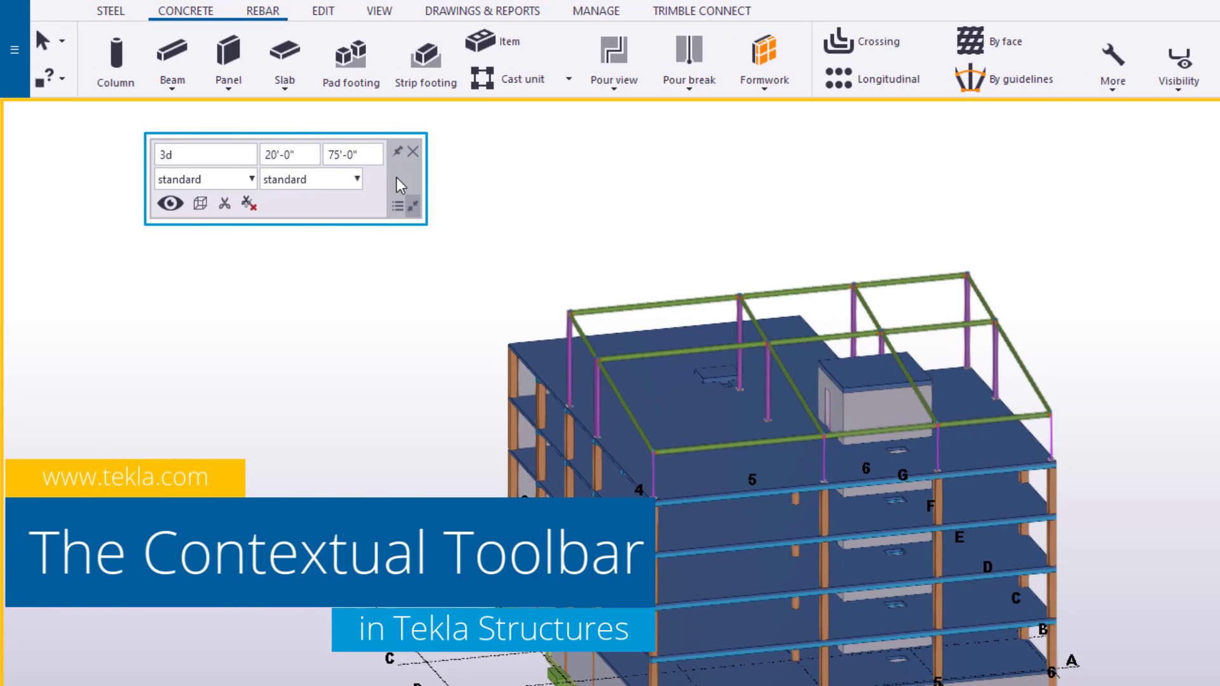
Reposition the view's contextual toolbar and select the top concrete slab and a steel roof member to check object-specific contextual toolbars.
drag(384, 195, 403, 186)
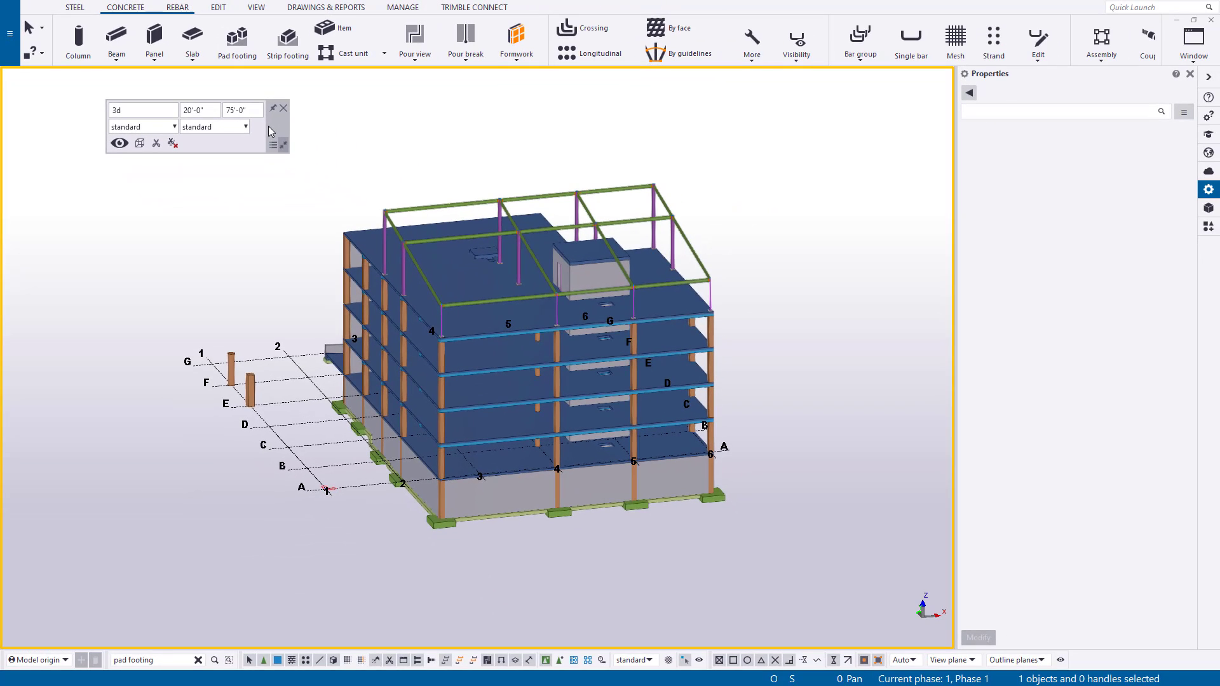
click(436, 258)
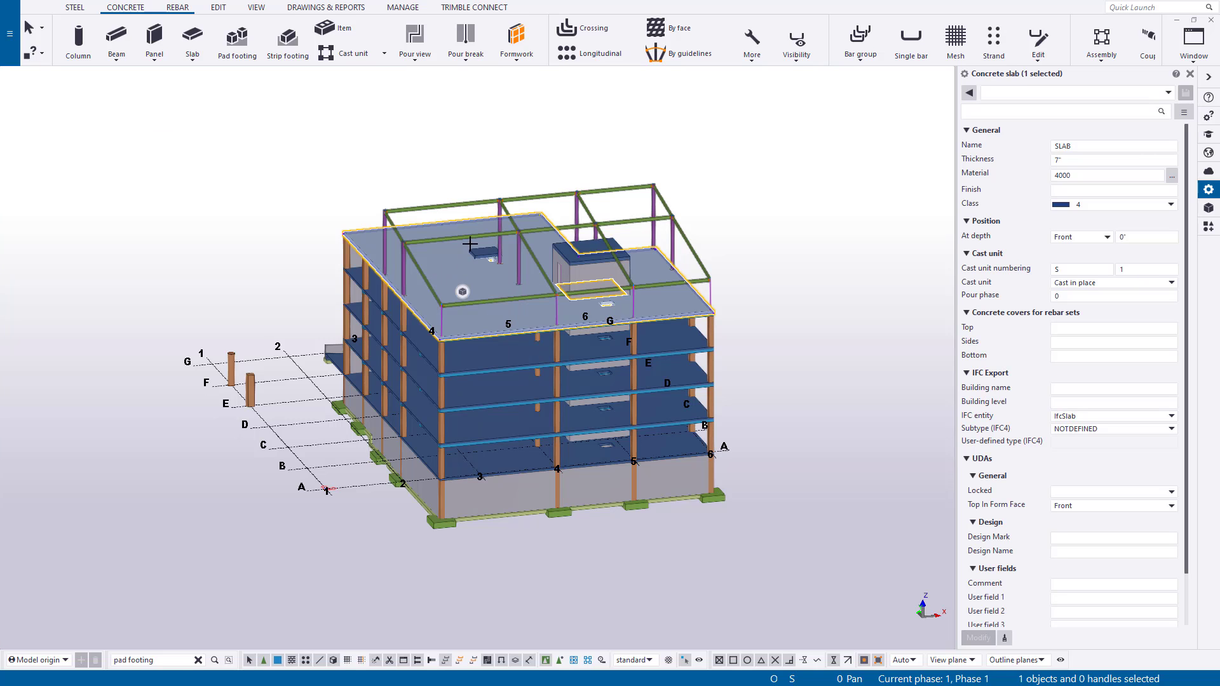
click(663, 203)
Bring up the 3d view's contextual toolbar, pin it, and place it in the upper-left corner of the model view.
click(611, 146)
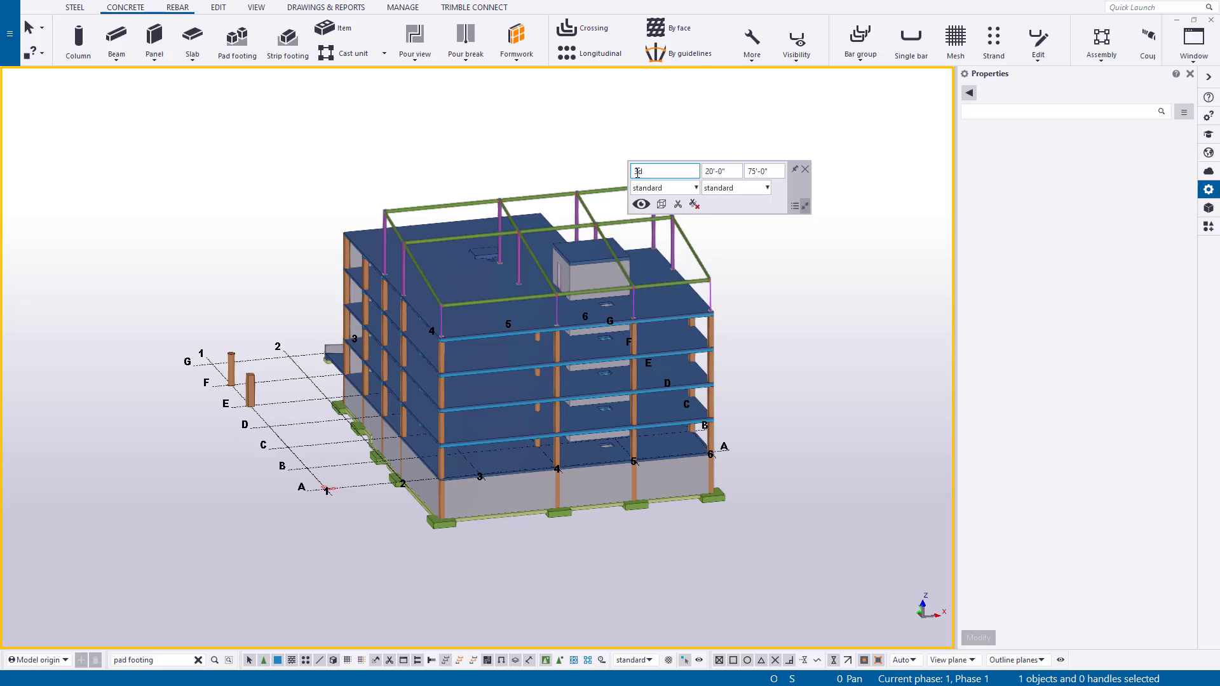
click(795, 171)
drag(799, 188, 184, 112)
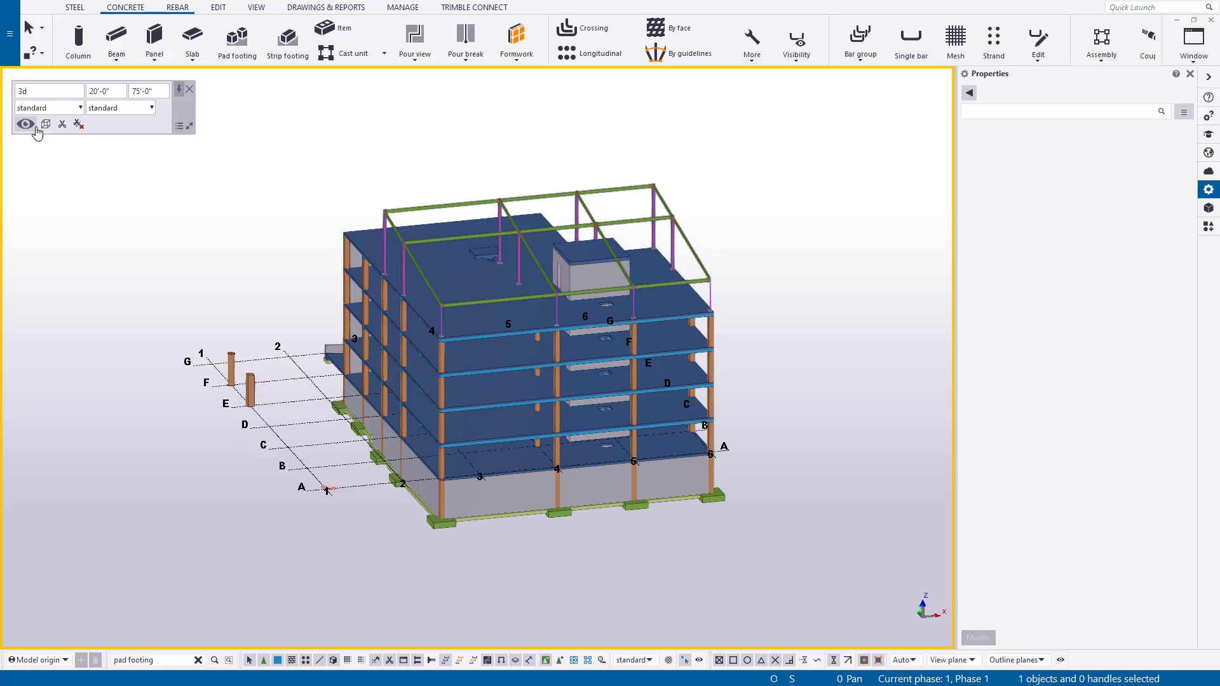
Select the front W12X22 steel roof beam between grids 3 and 4 and open the customization settings of its contextual toolbar.
click(475, 303)
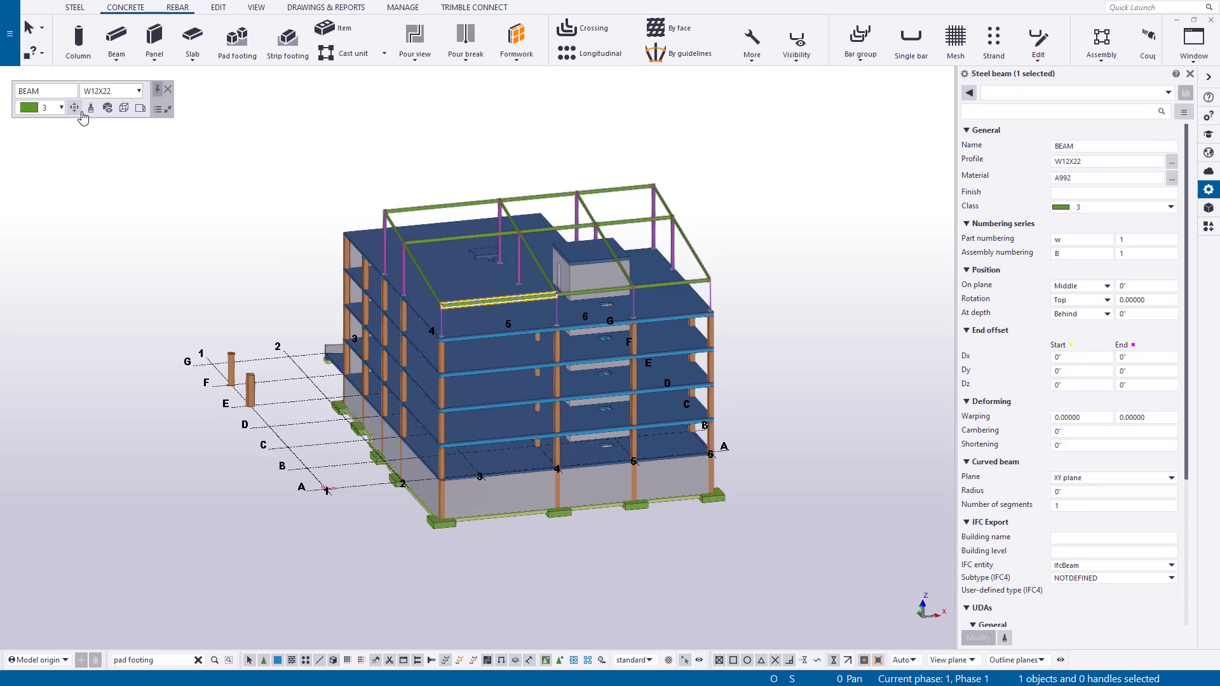
mouse_move(76, 109)
click(158, 110)
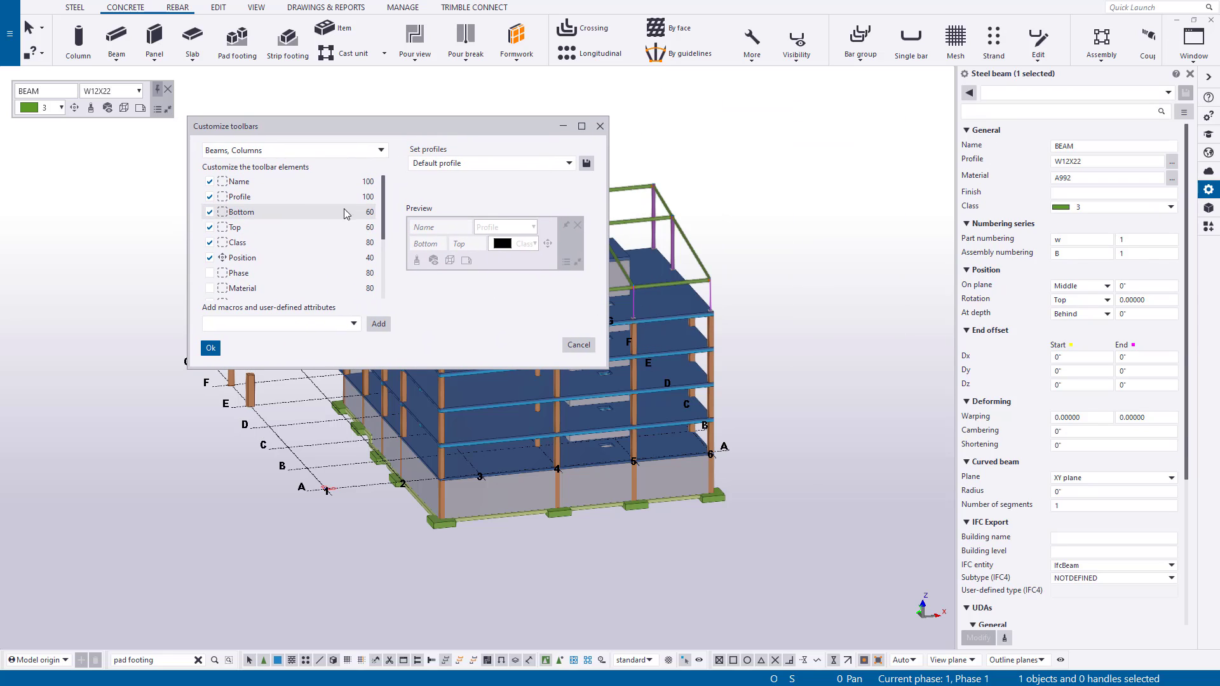
Examine the toolbar elements for Beams, Columns, the other customizable object types, and the macros and user-defined attributes available to add.
drag(385, 197, 382, 220)
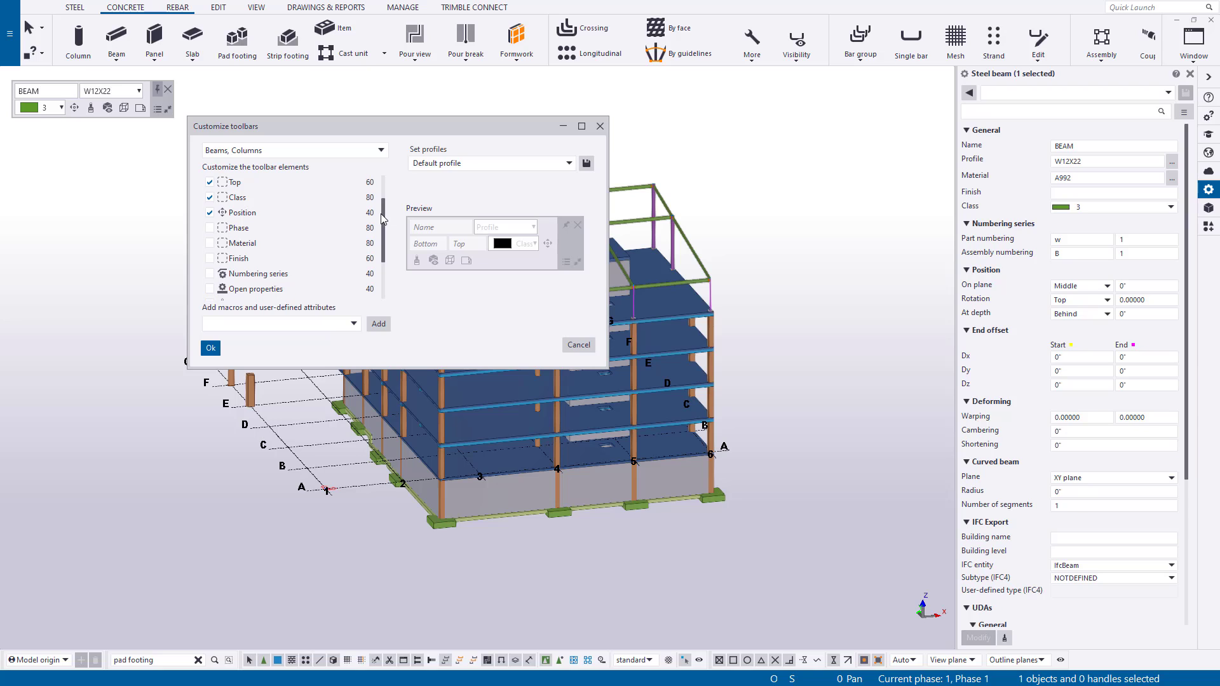
click(359, 151)
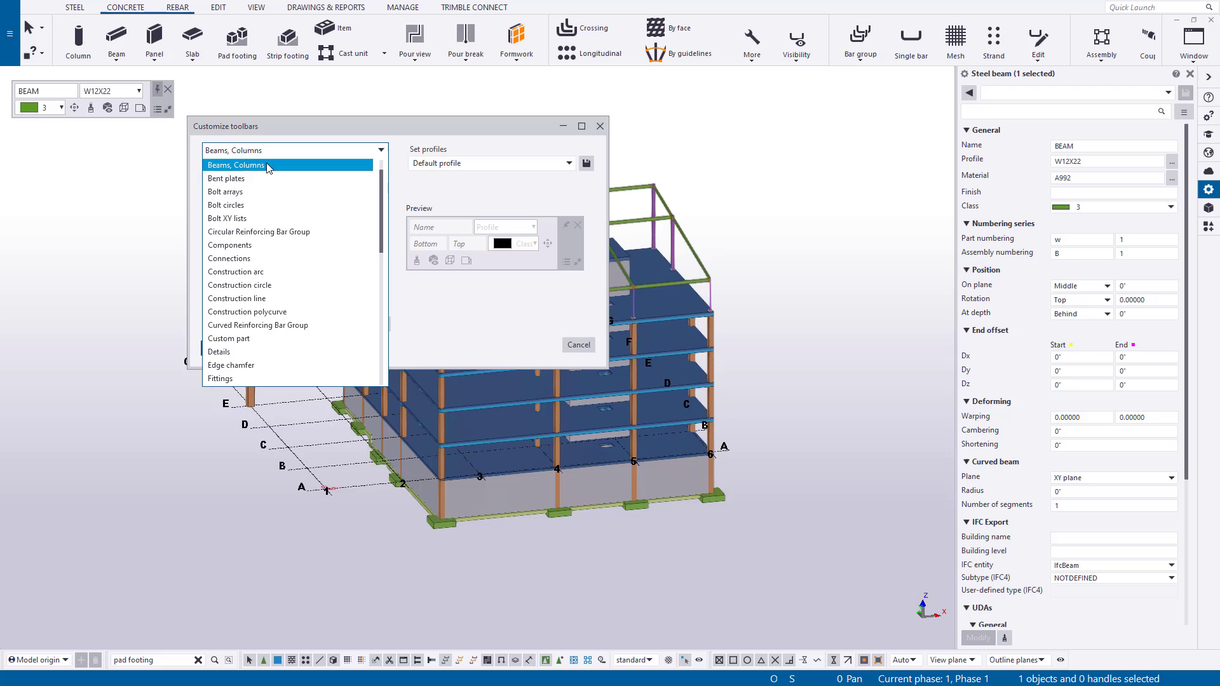
scroll(273, 316, down, 2)
scroll(274, 356, down, 1)
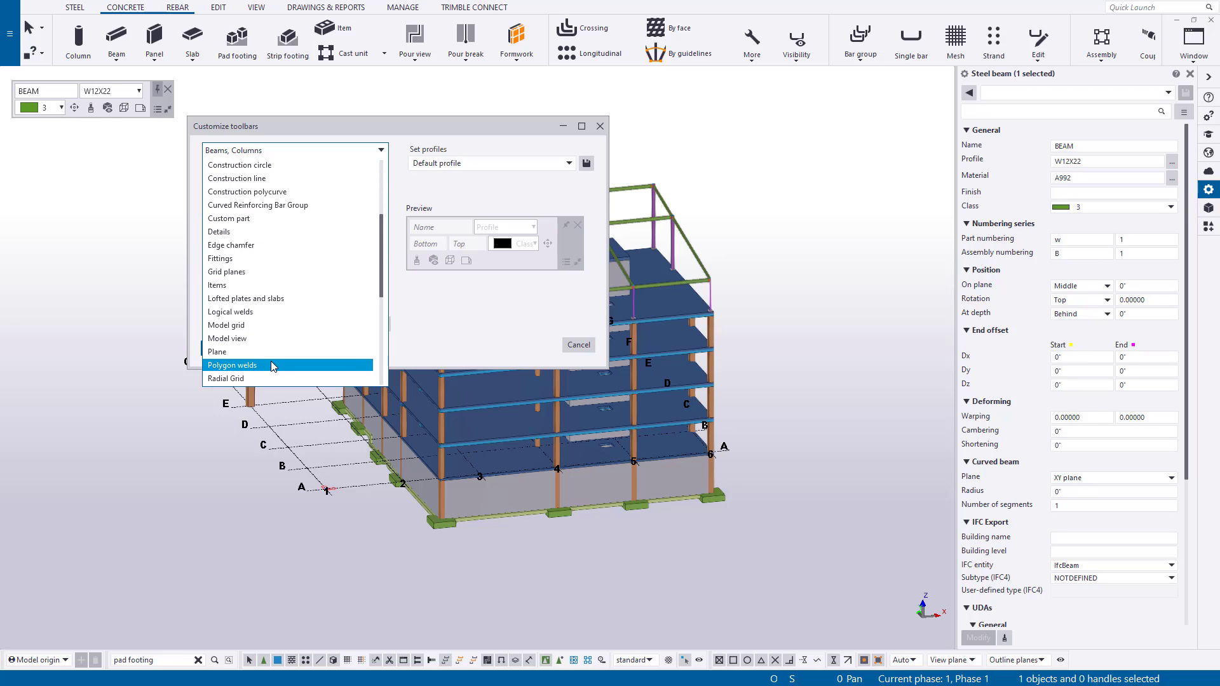
click(421, 357)
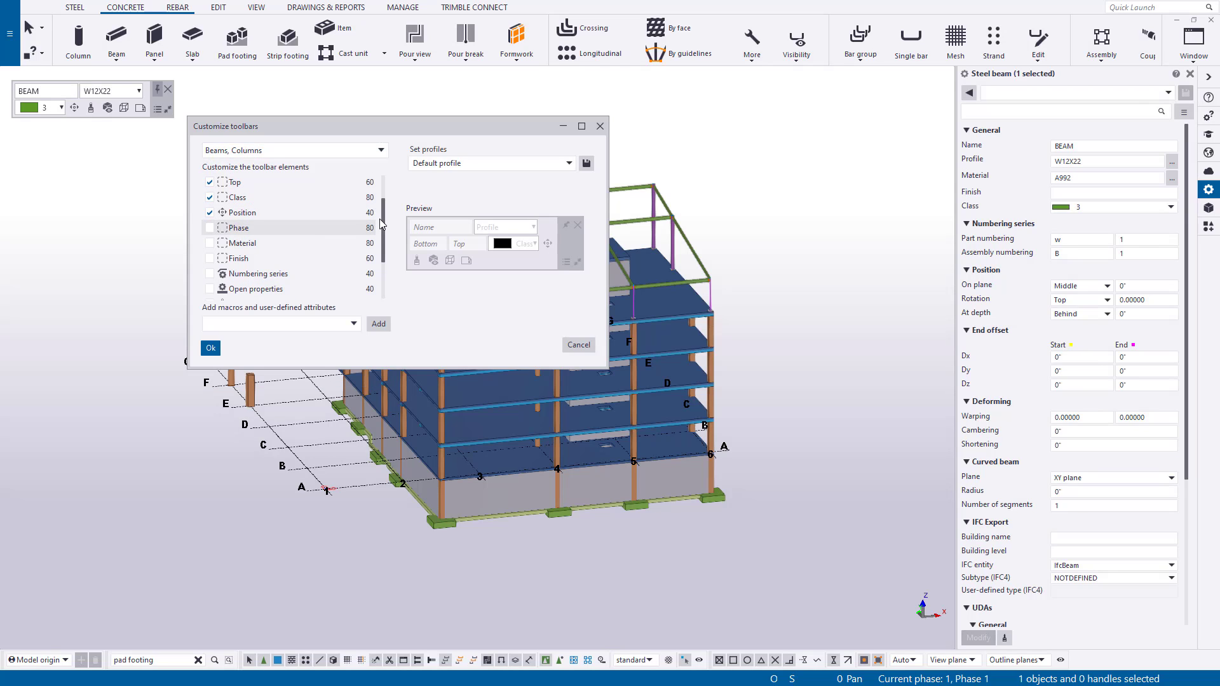
drag(383, 226, 380, 266)
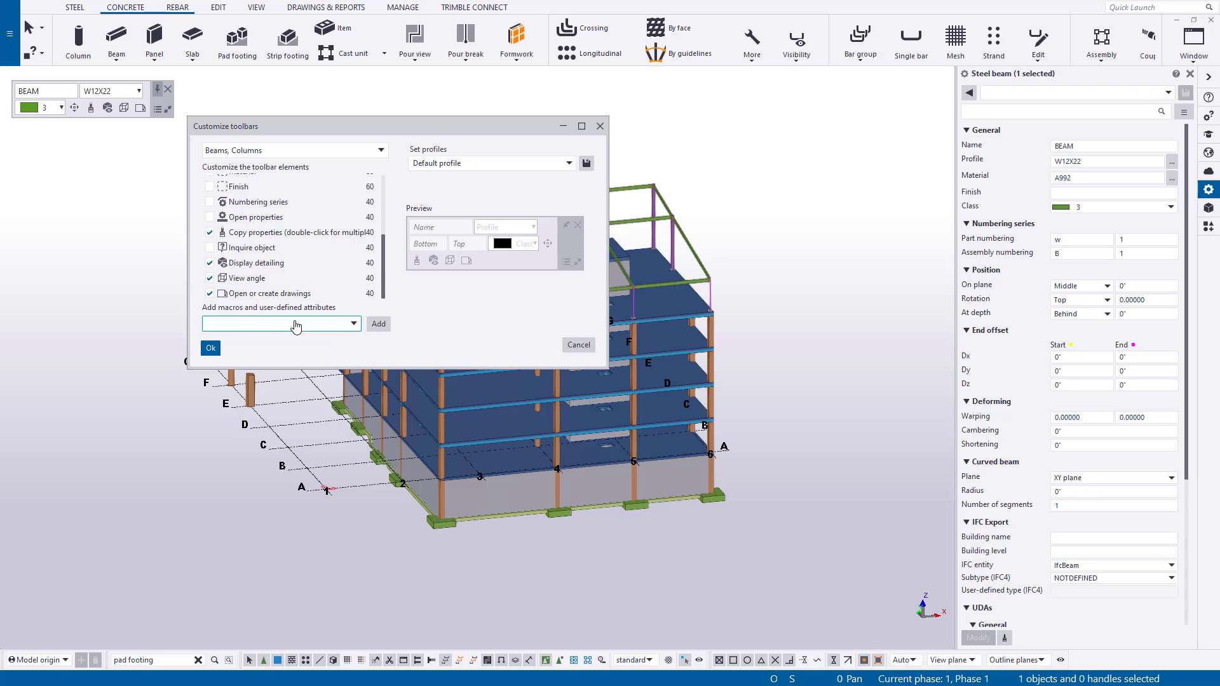
click(354, 325)
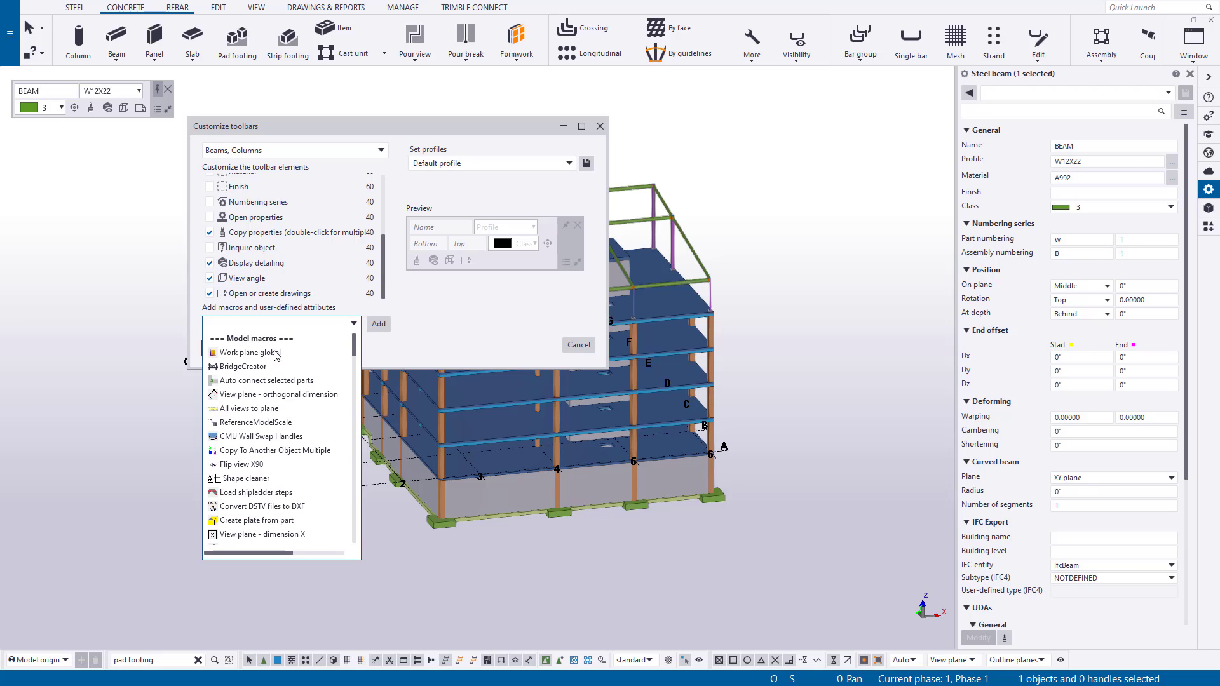
click(443, 351)
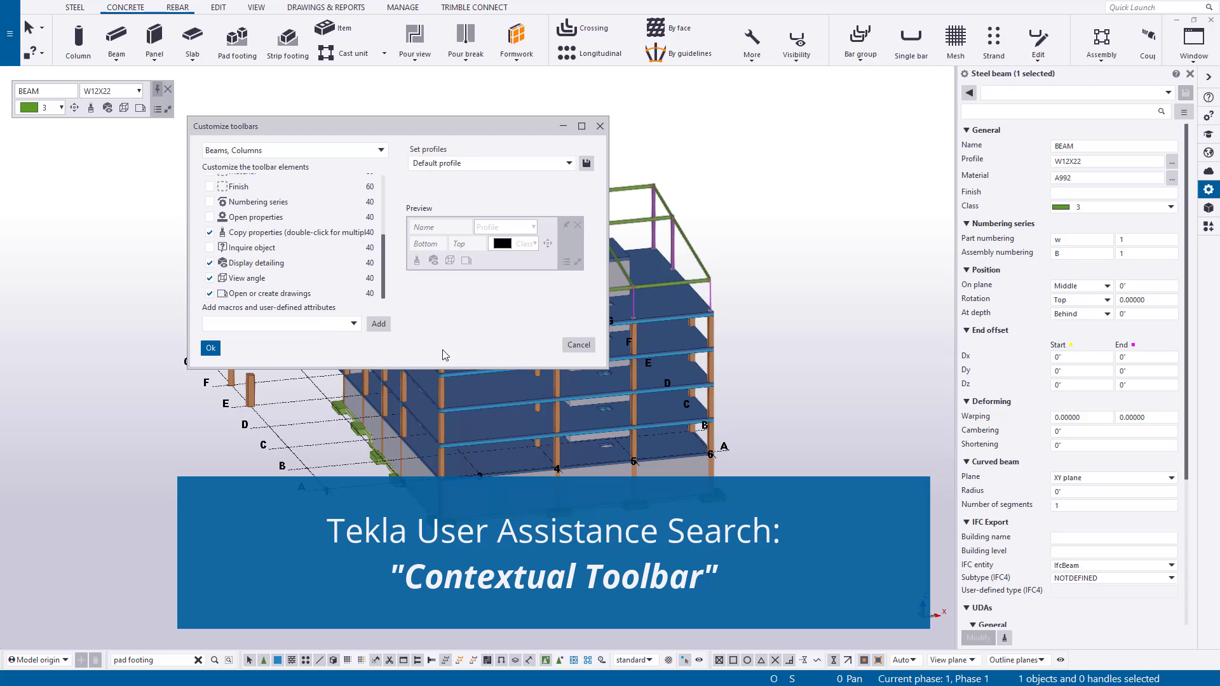